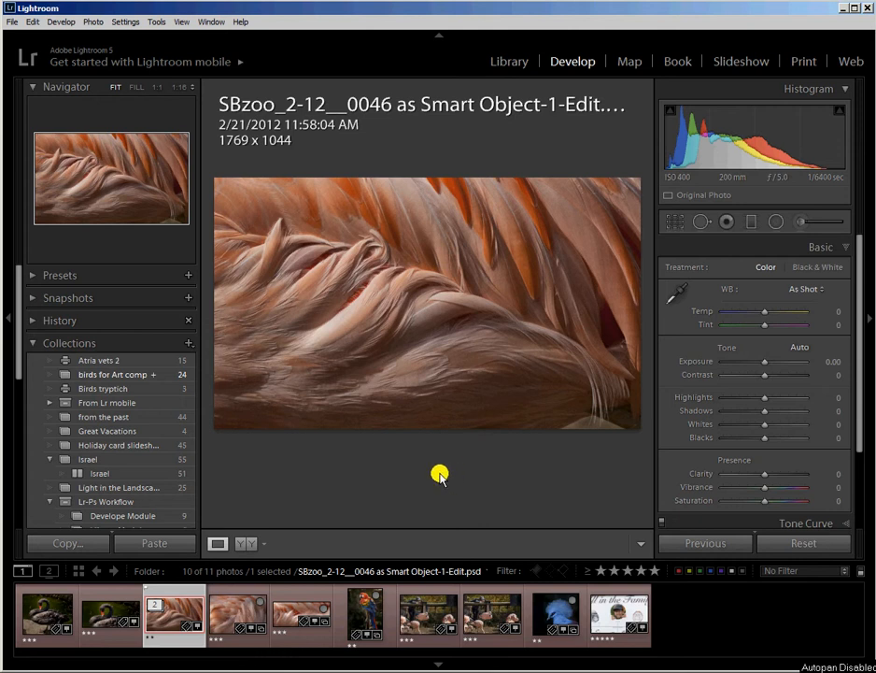
Step: In the Library module, select the scarlet macaw photo SBzoo_2-12__0066 from the filmstrip
click(516, 67)
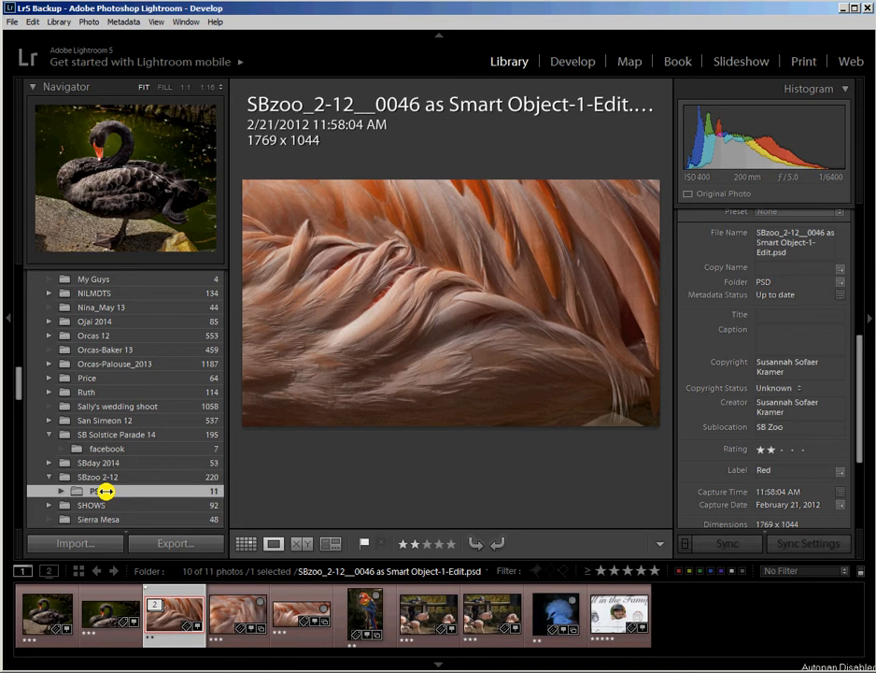
click(358, 612)
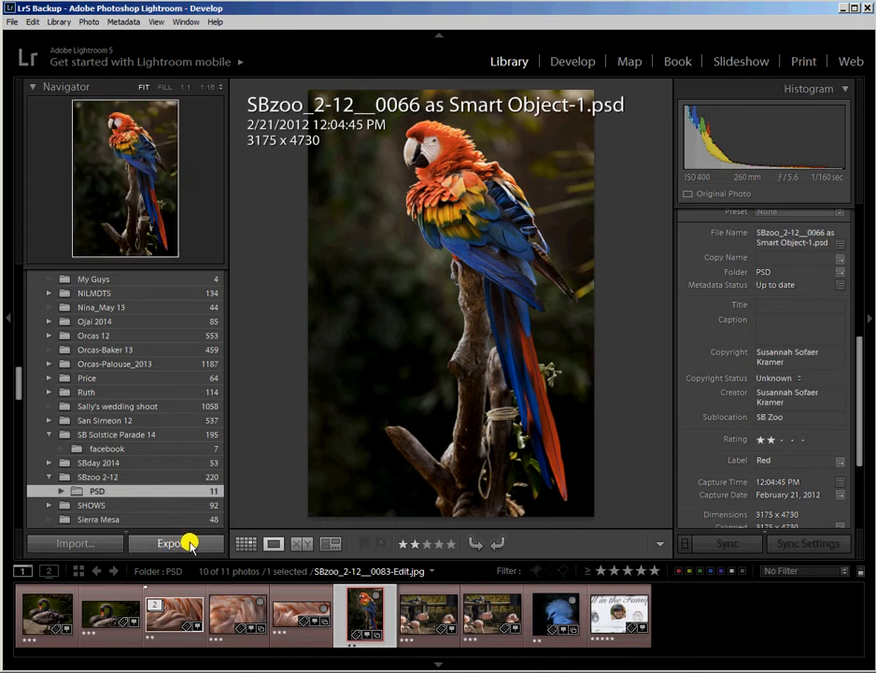
Step: Open the macaw photo's export settings with Export To set to Specific folder, and bring up the folder chooser
click(182, 543)
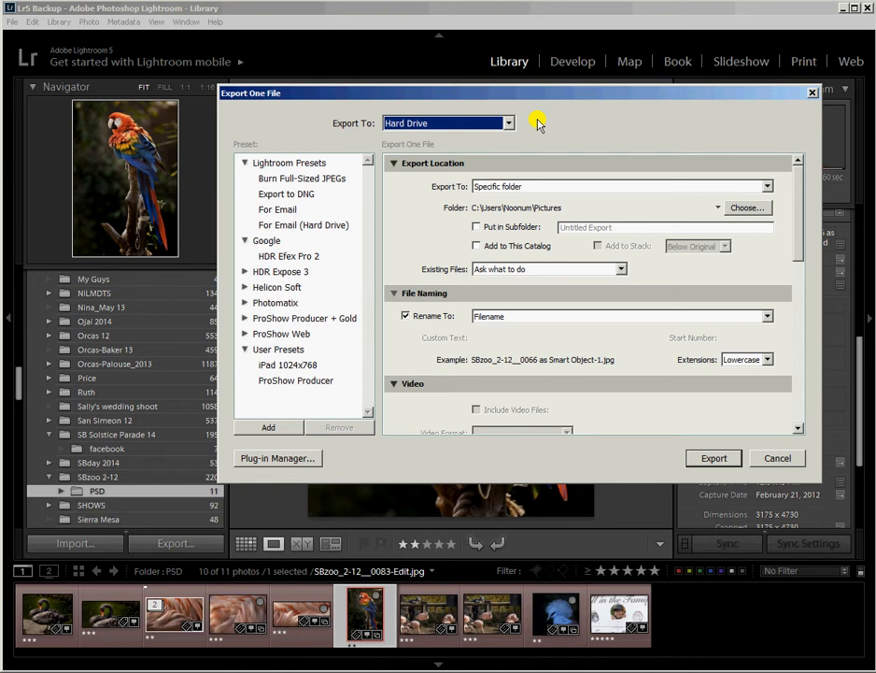
click(767, 185)
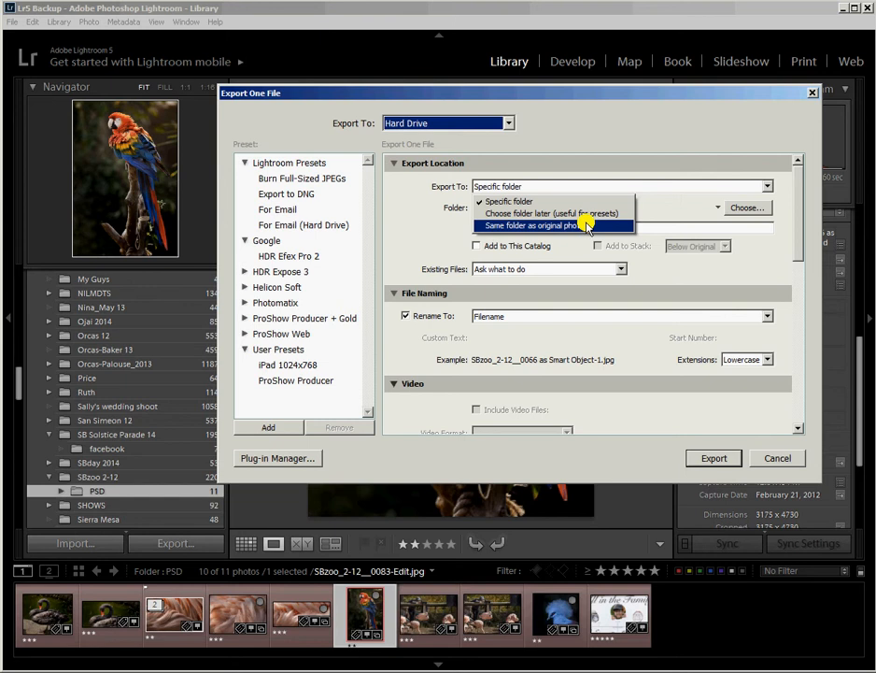
click(541, 202)
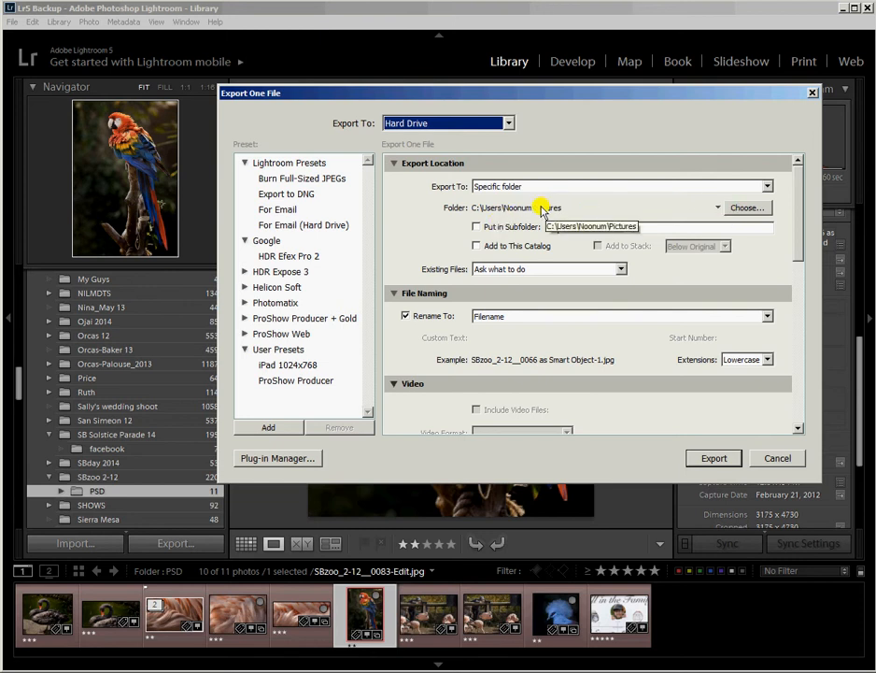
click(761, 210)
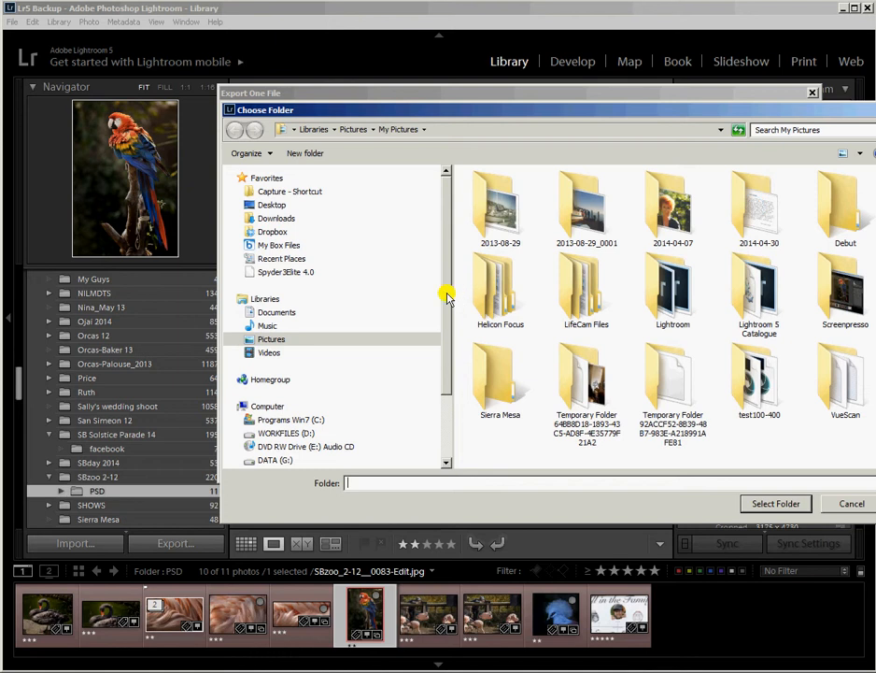
Step: Choose I:\entries 2014 on the IMAGES 2012 drive as the export destination folder
drag(446, 293, 445, 390)
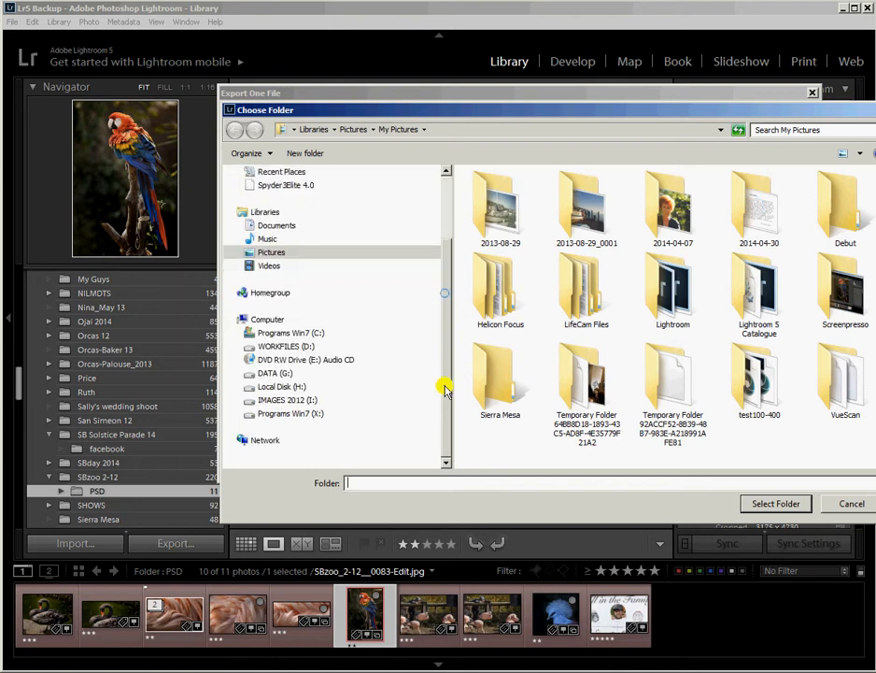
click(269, 400)
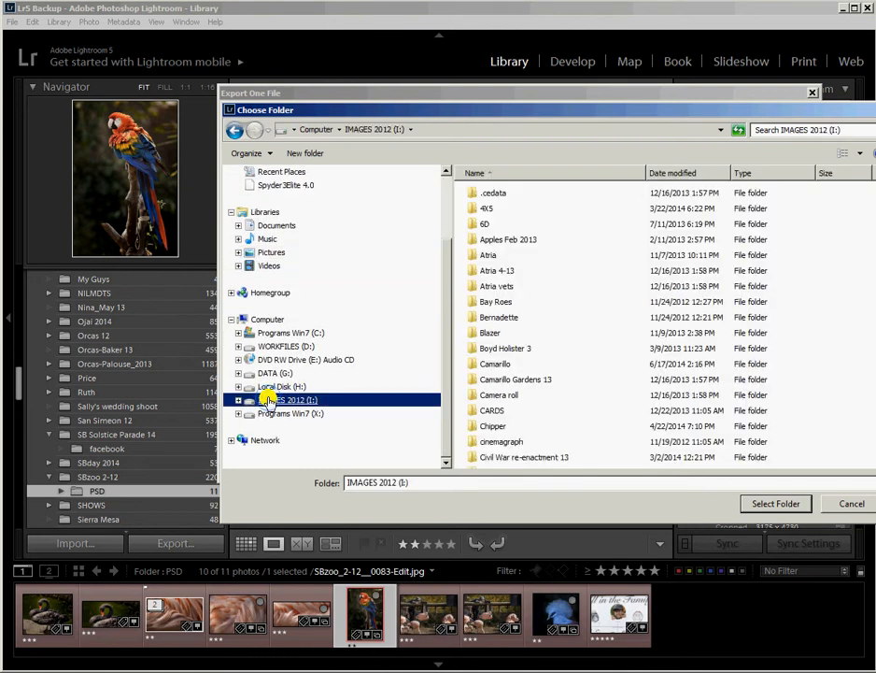
scroll(498, 373, down, 3)
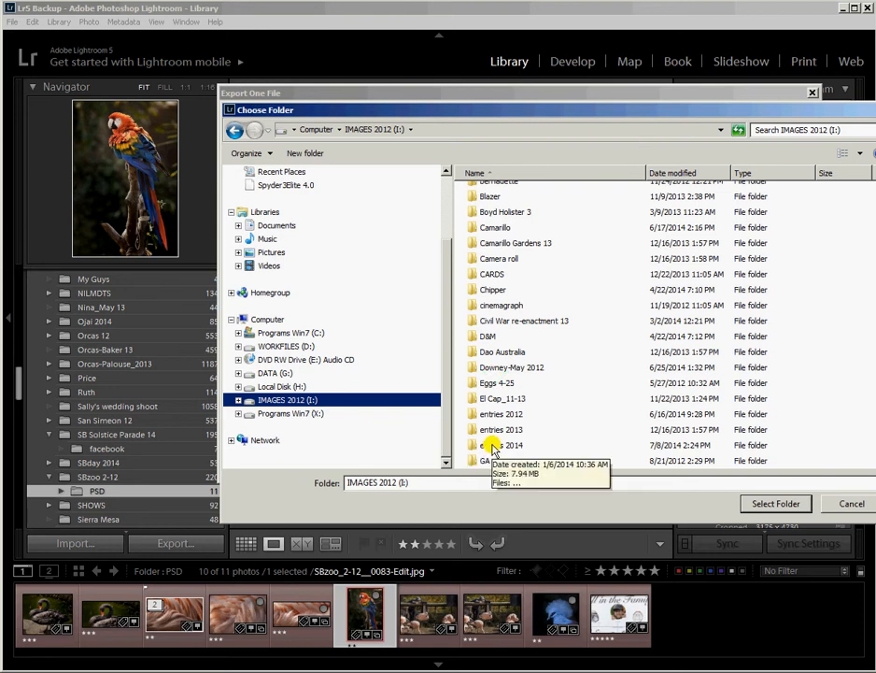
double_click(492, 446)
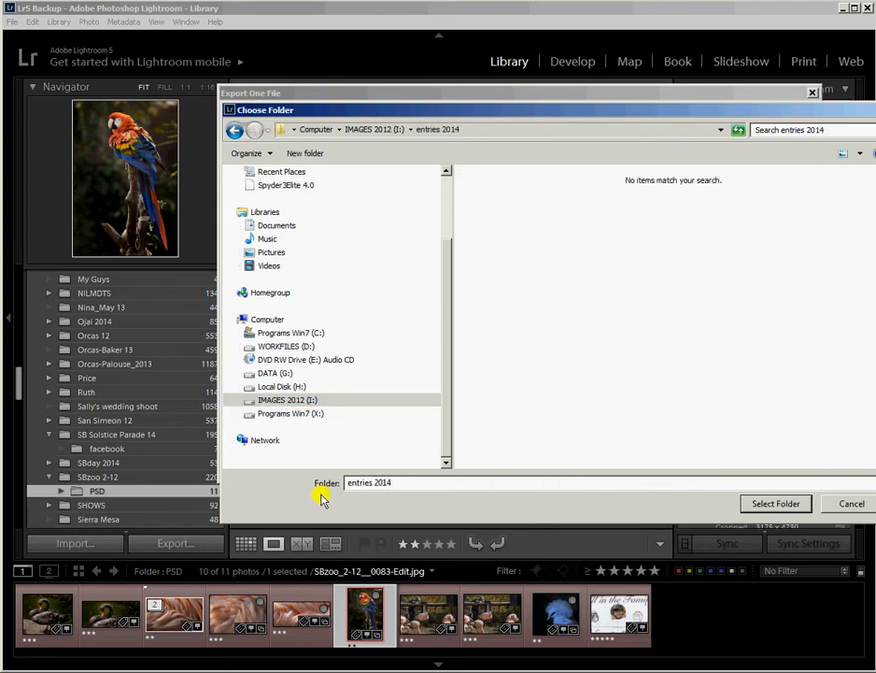
click(764, 505)
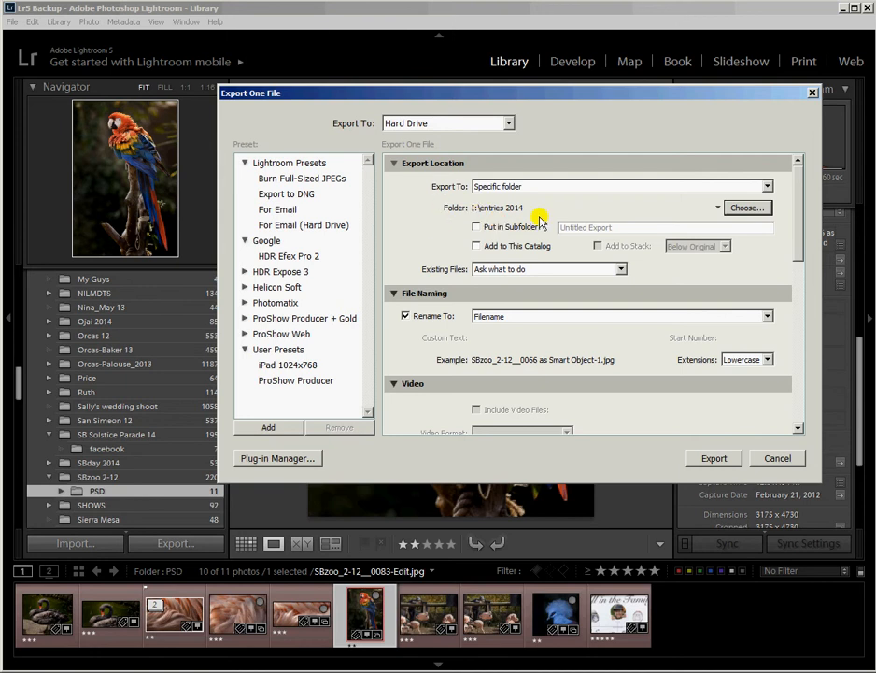
Step: Turn on Add to This Catalog in the Export Location settings
click(478, 246)
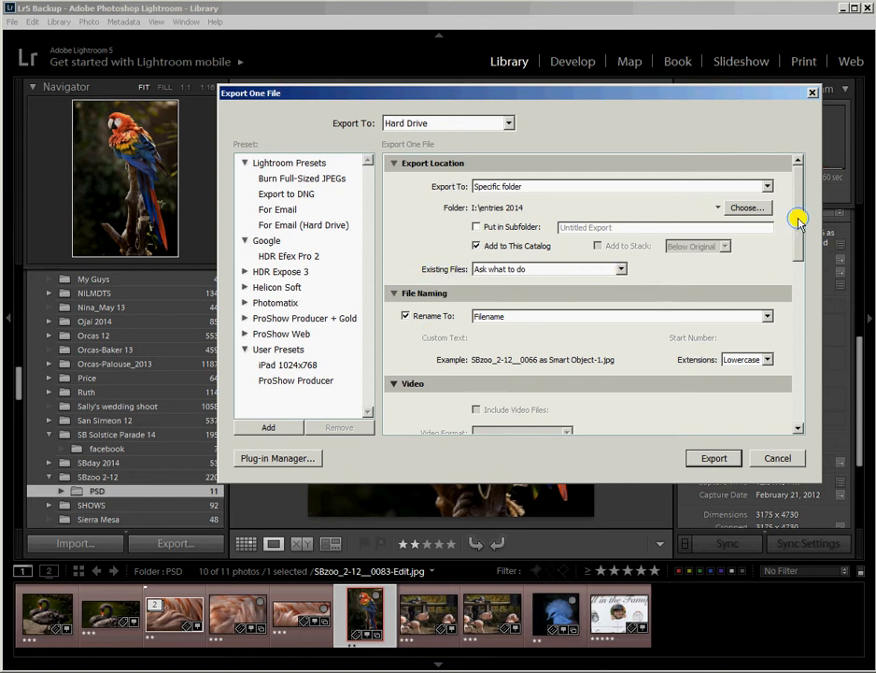
scroll(799, 229, down, 2)
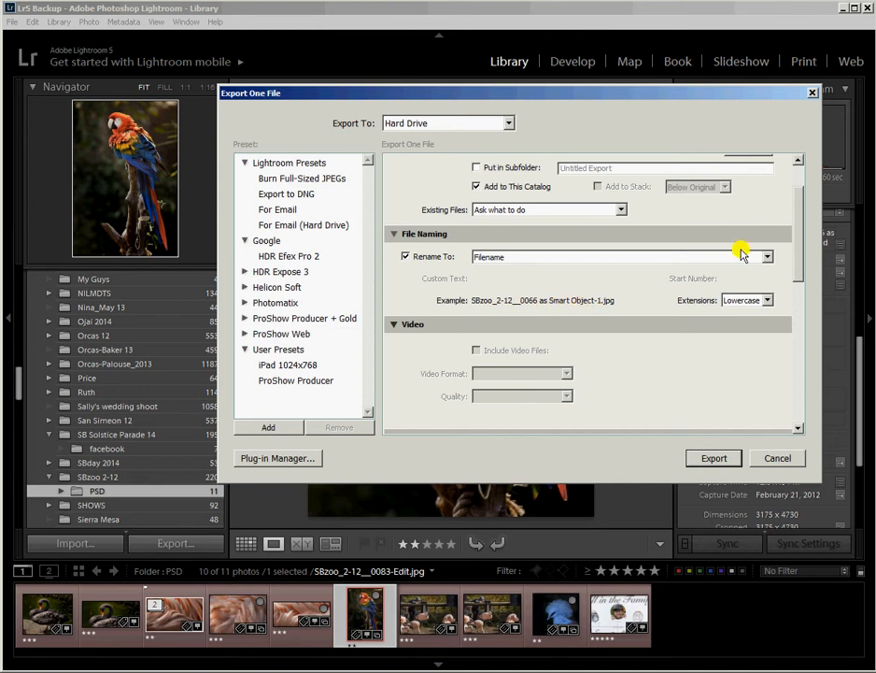
Step: Rename exported files with Custom Name: the photographer's name followed by 'SCARLETT MACAW_open'
click(766, 257)
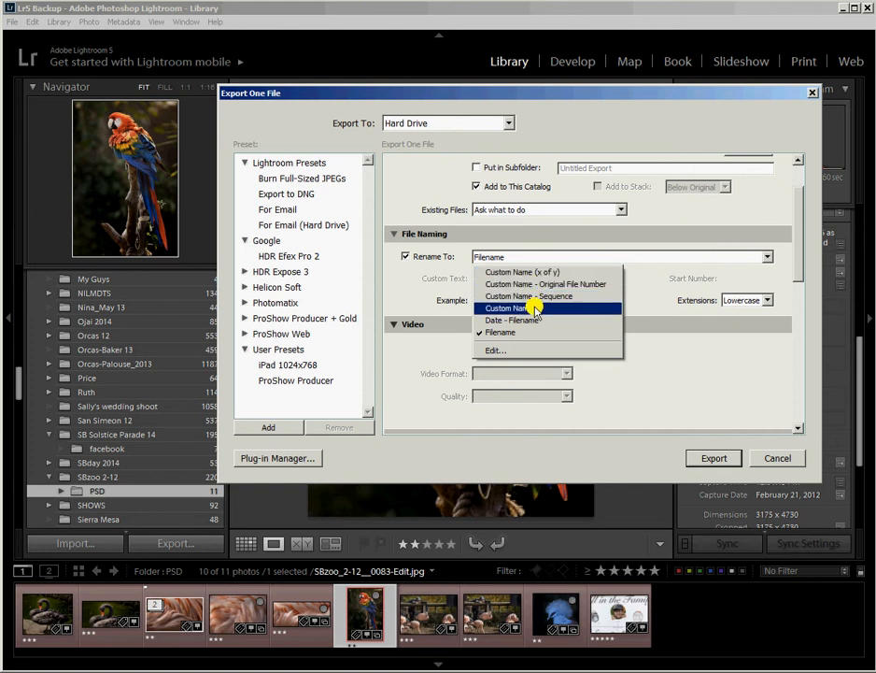
click(535, 308)
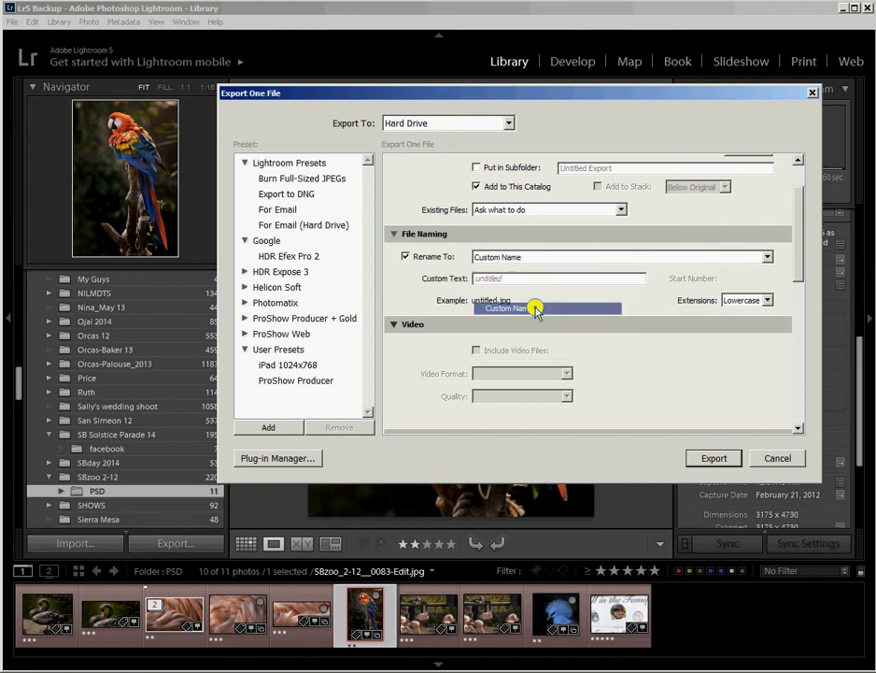
click(528, 257)
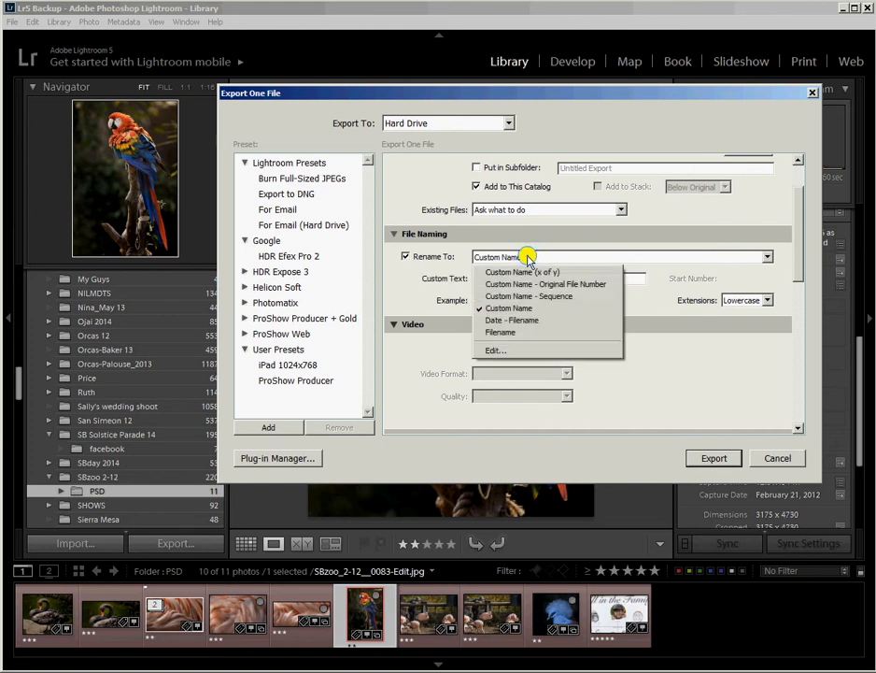
click(509, 307)
click(510, 278)
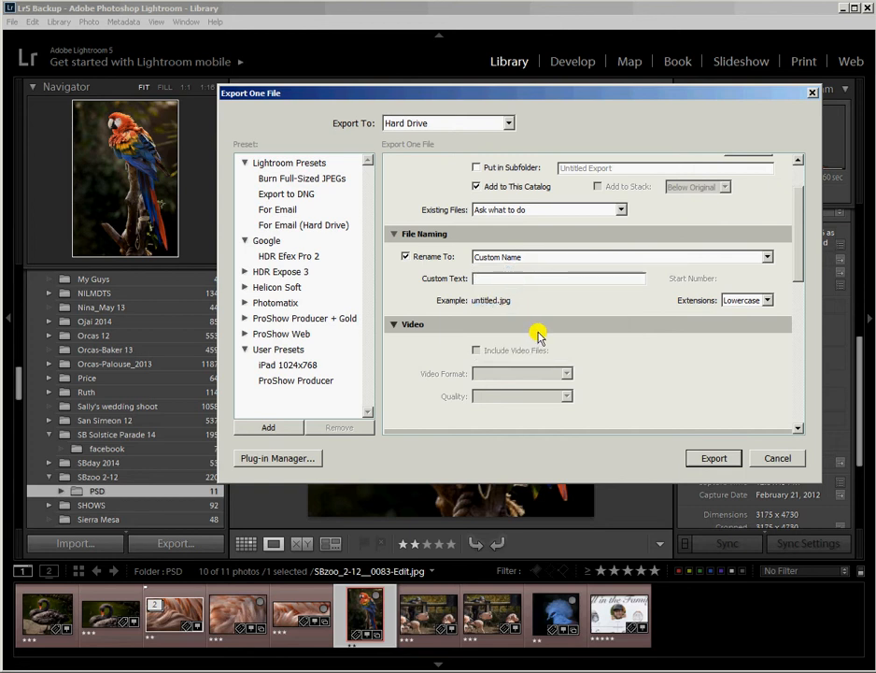
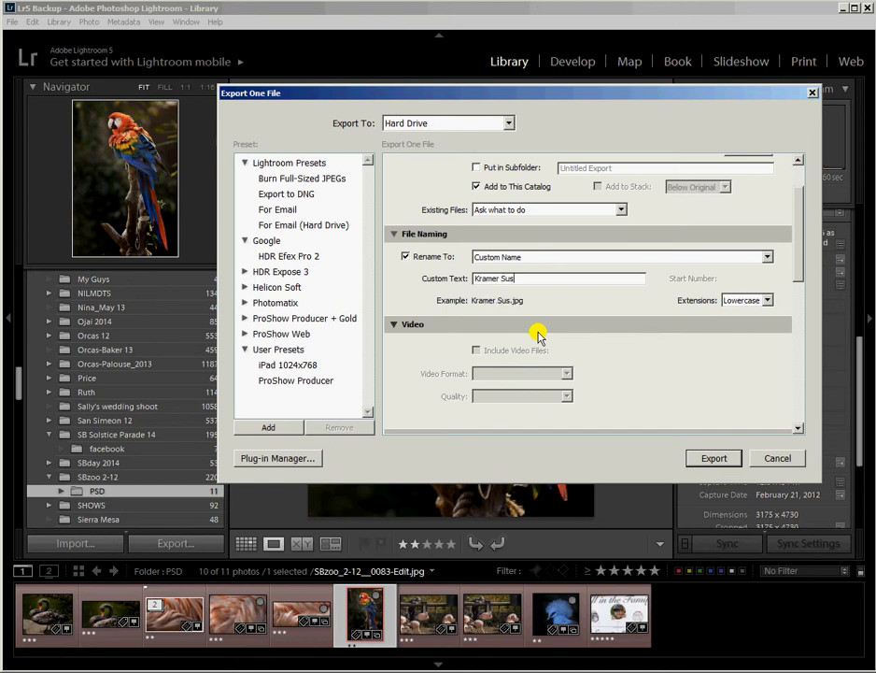
text(SCARLETT )
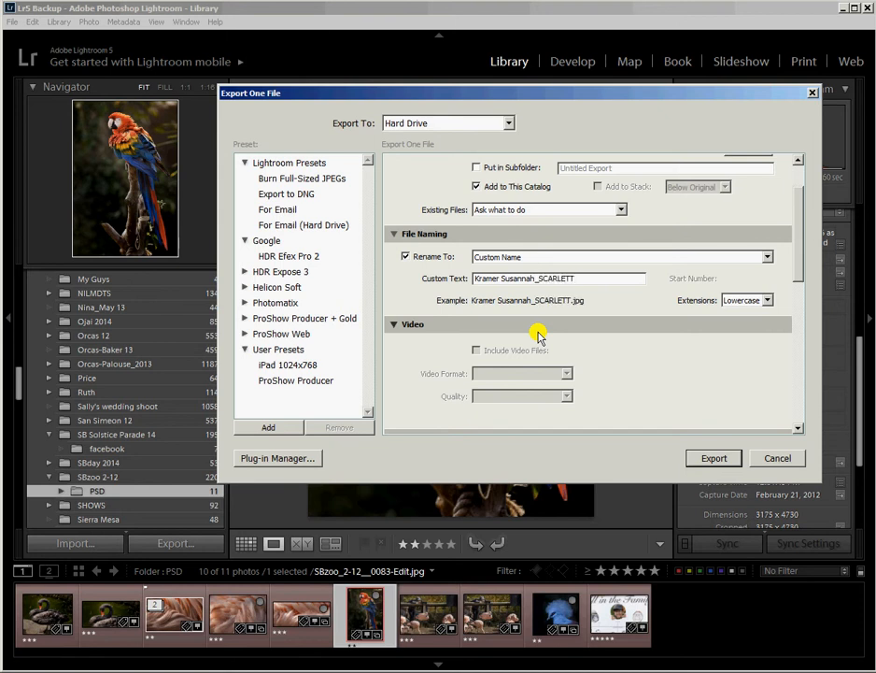
text(MACAW_open)
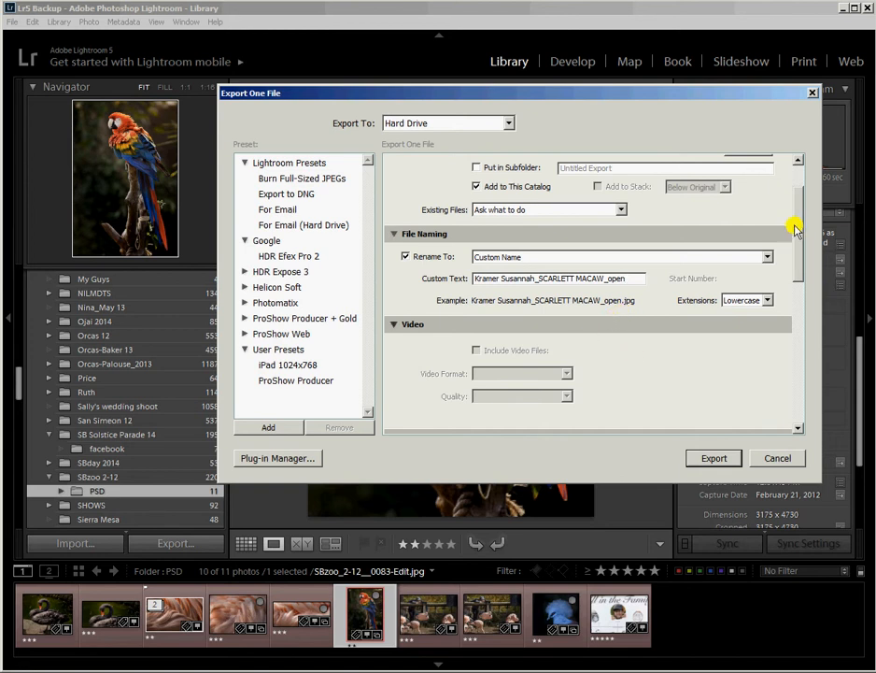
drag(796, 222, 797, 297)
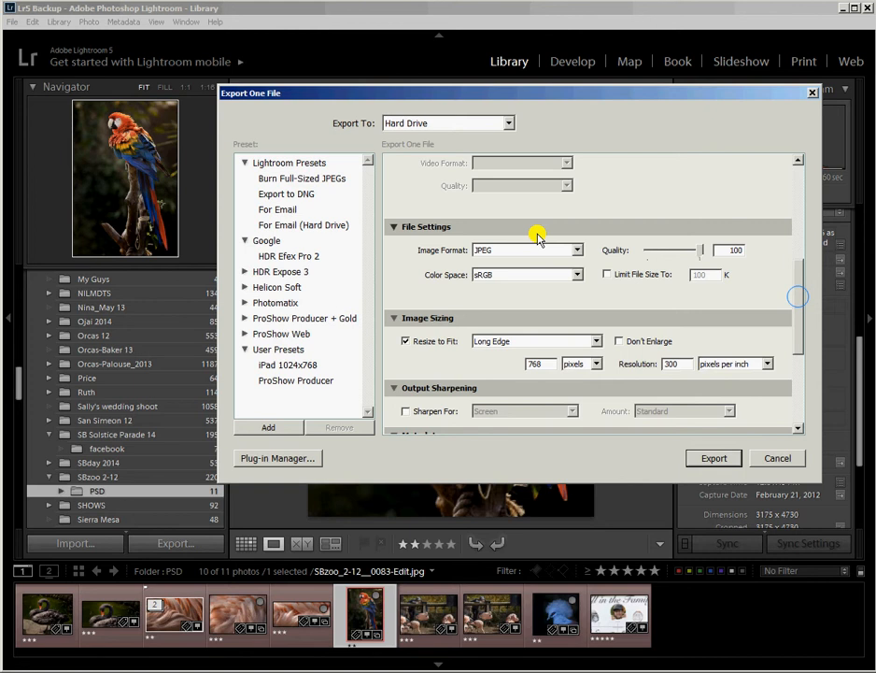
Step: Set the file settings to JPEG format, sRGB colour space, quality 100
click(577, 249)
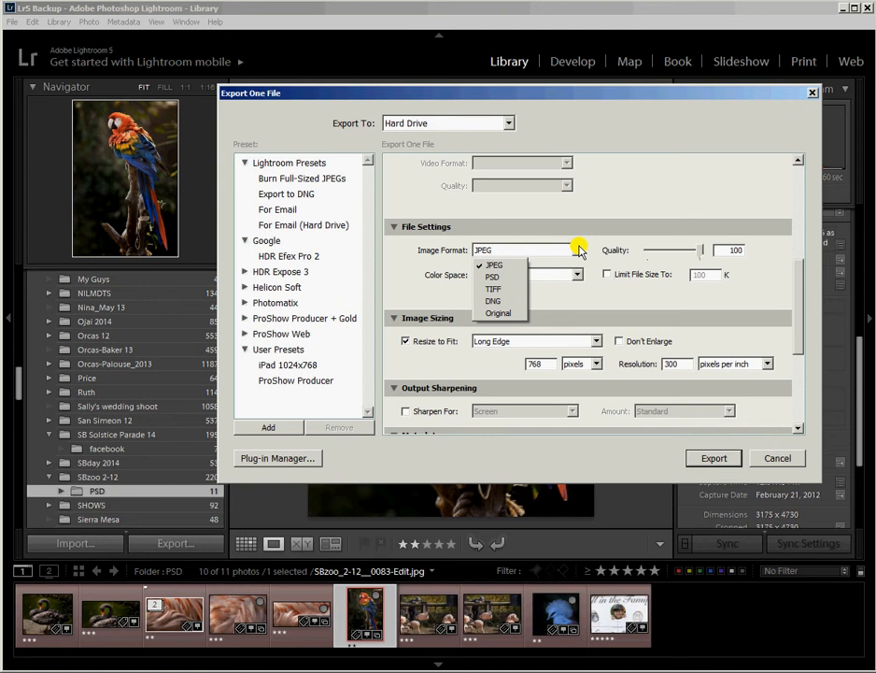
click(512, 265)
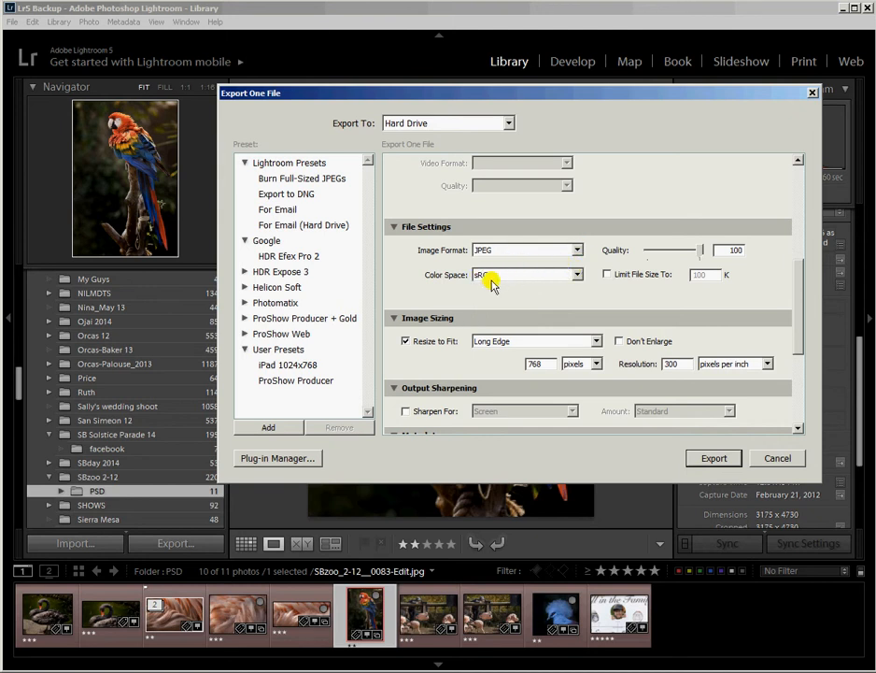
click(573, 275)
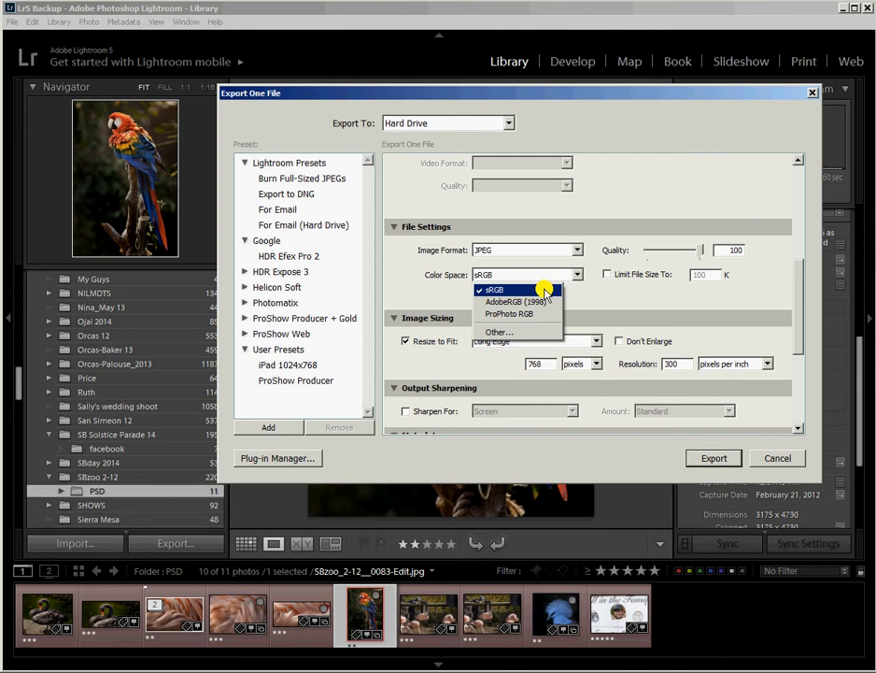
click(545, 291)
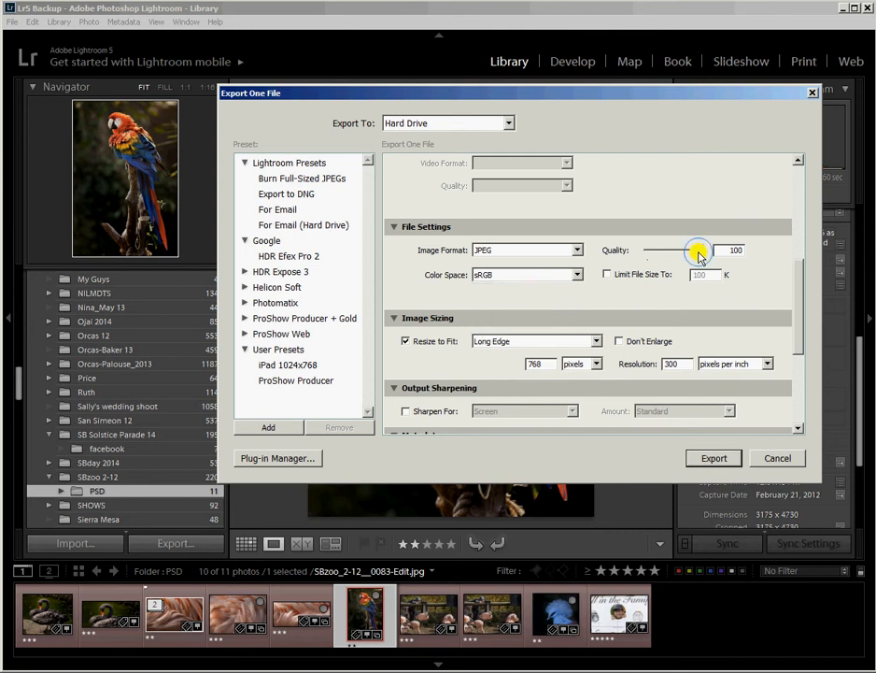
mouse_move(701, 251)
mouse_down()
mouse_move(643, 264)
mouse_move(667, 252)
mouse_move(702, 267)
mouse_up()
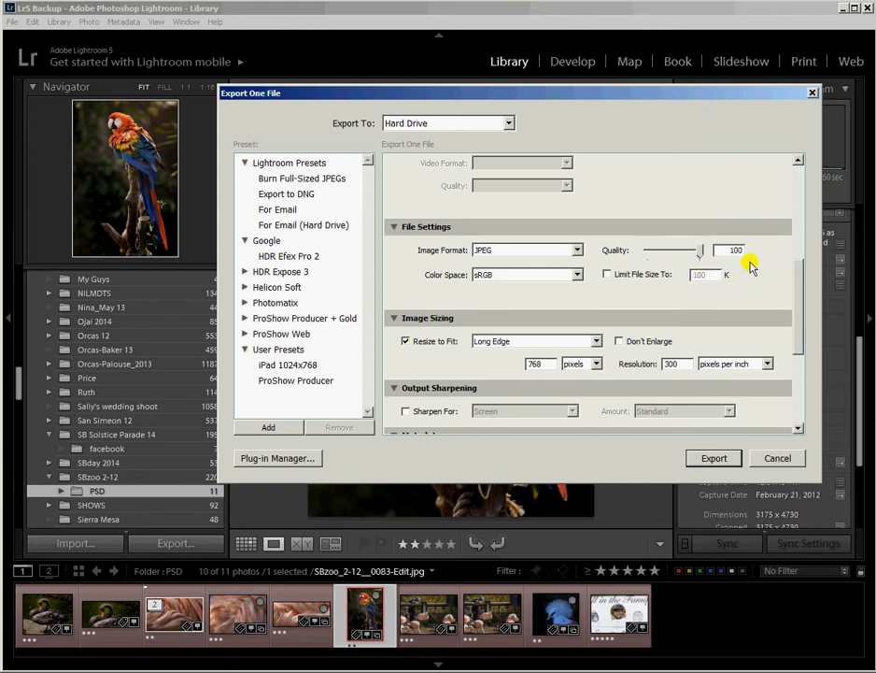
Step: Resize to fit Width & Height at 1024 × 768 pixels, 300 ppi, with Don't Enlarge on
click(406, 343)
click(407, 343)
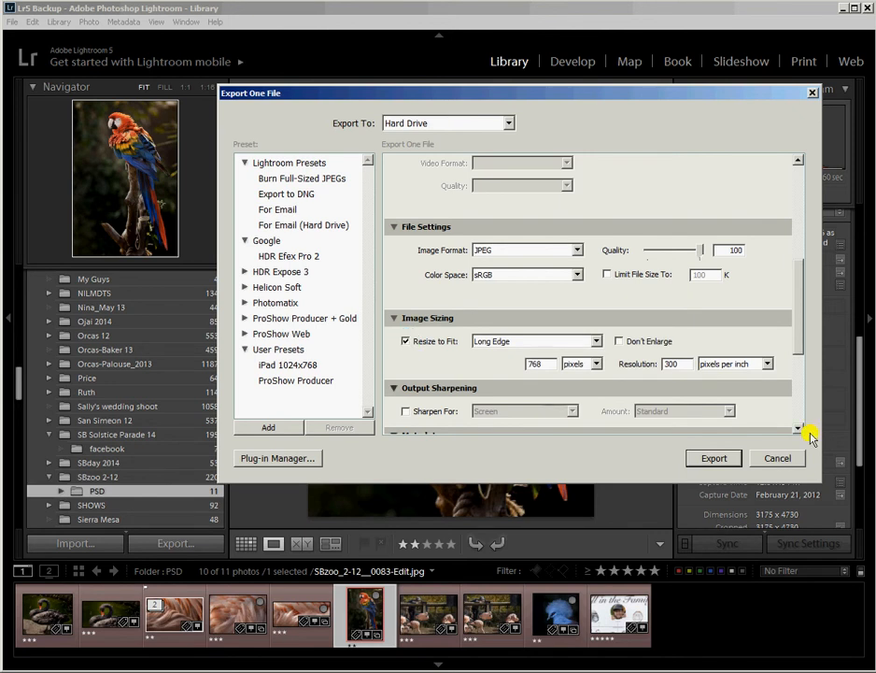
drag(798, 315, 796, 333)
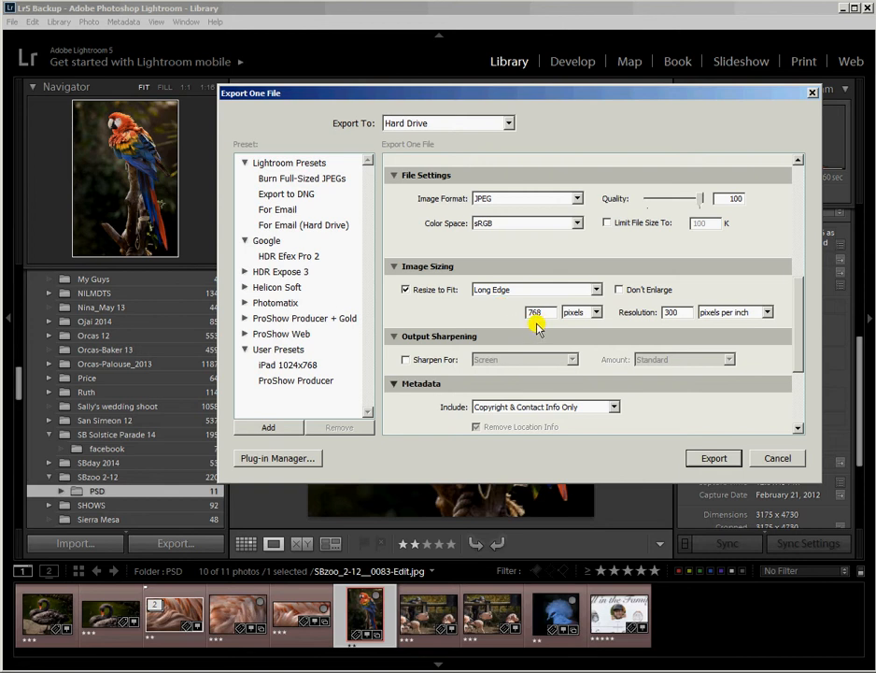
click(596, 290)
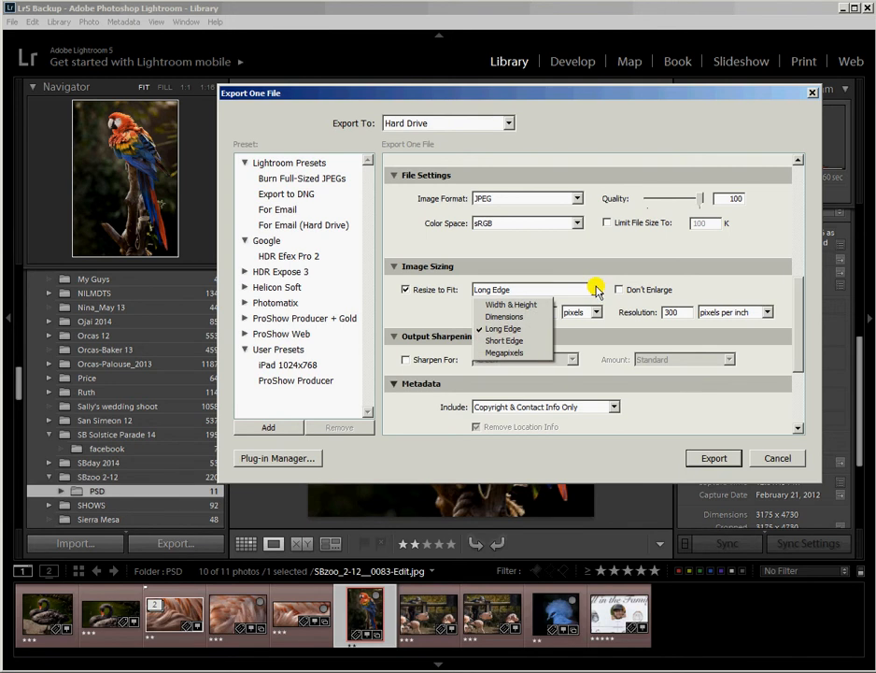
click(534, 304)
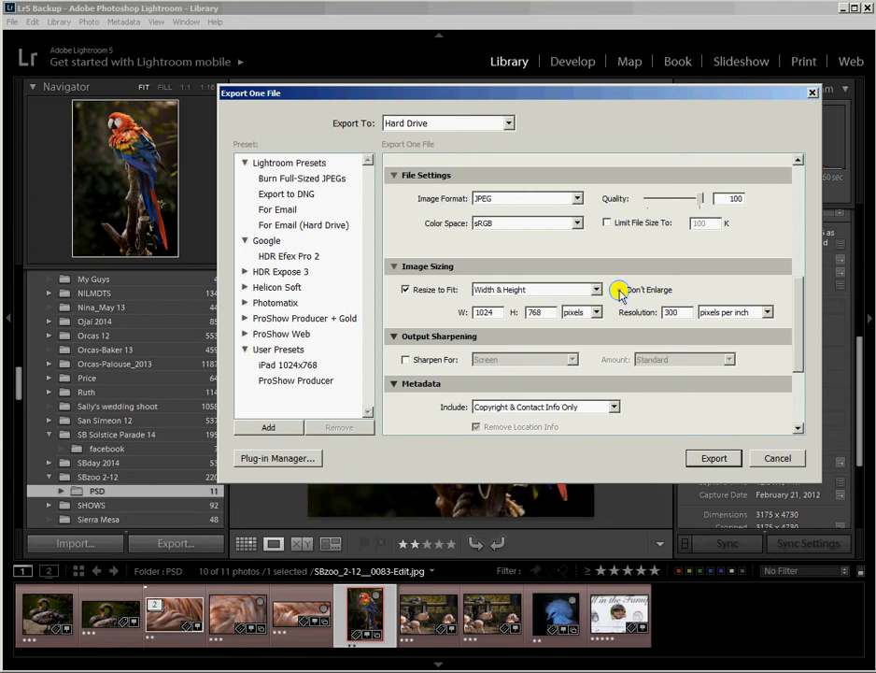
click(620, 290)
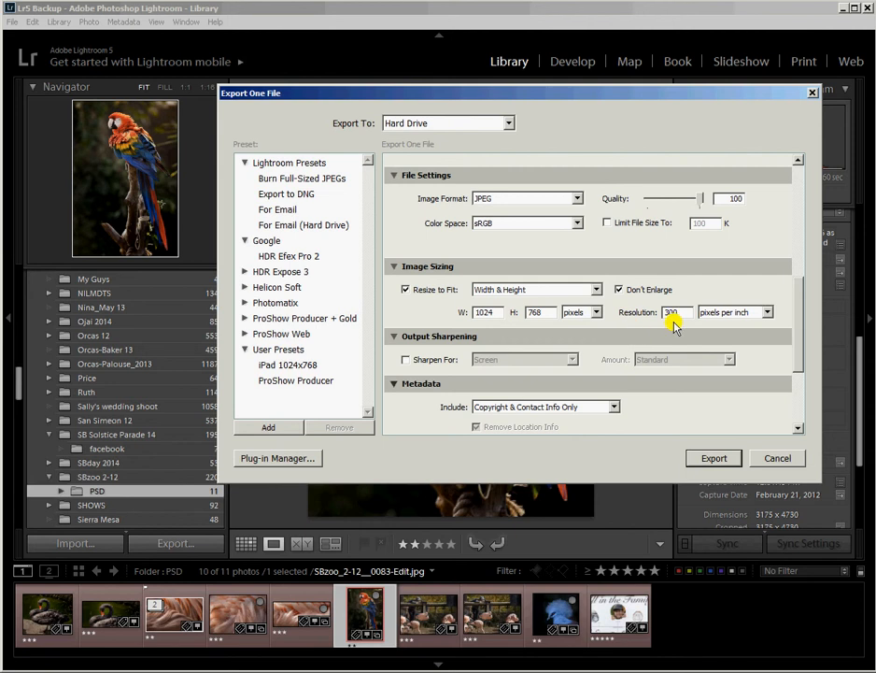
drag(794, 344, 798, 371)
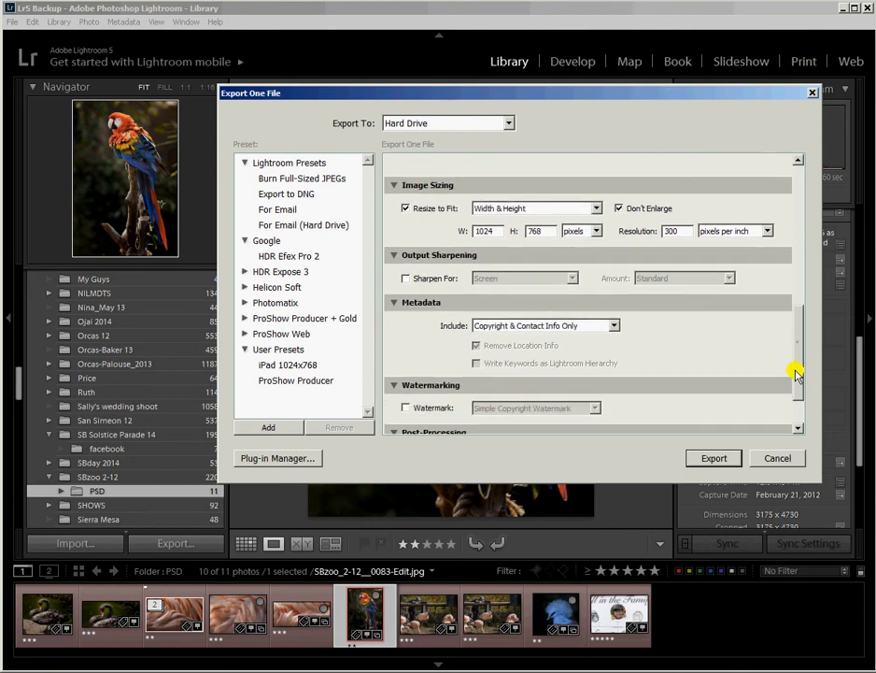
Step: Leave output sharpening off and set metadata to include Copyright Only
click(406, 278)
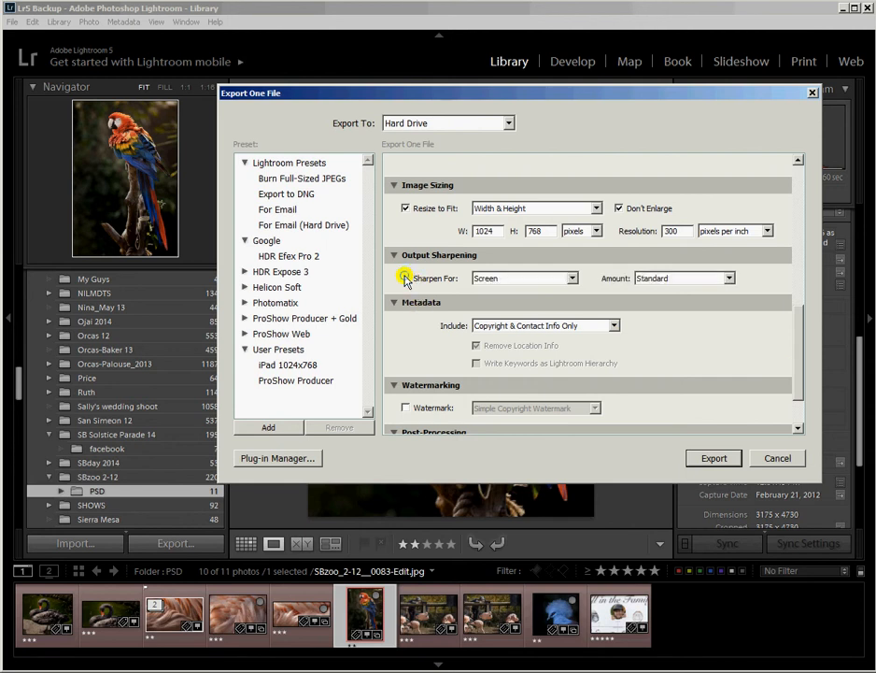
click(572, 278)
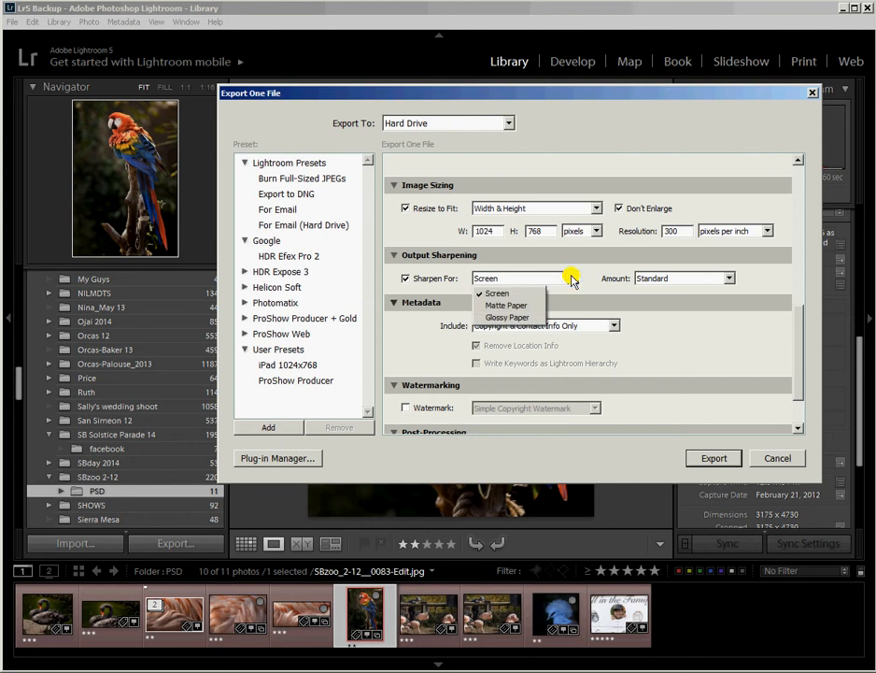
click(572, 278)
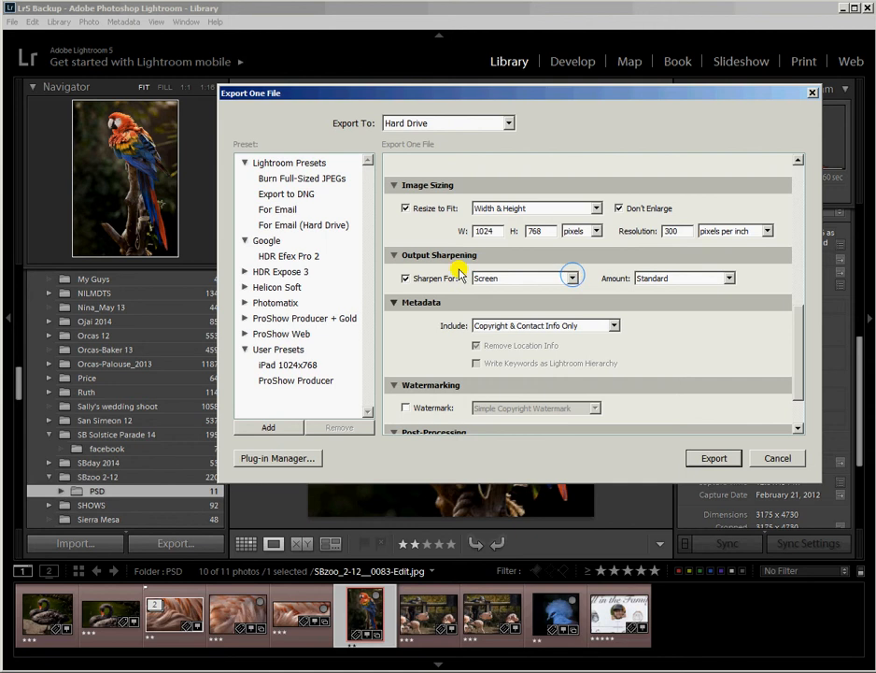
click(405, 277)
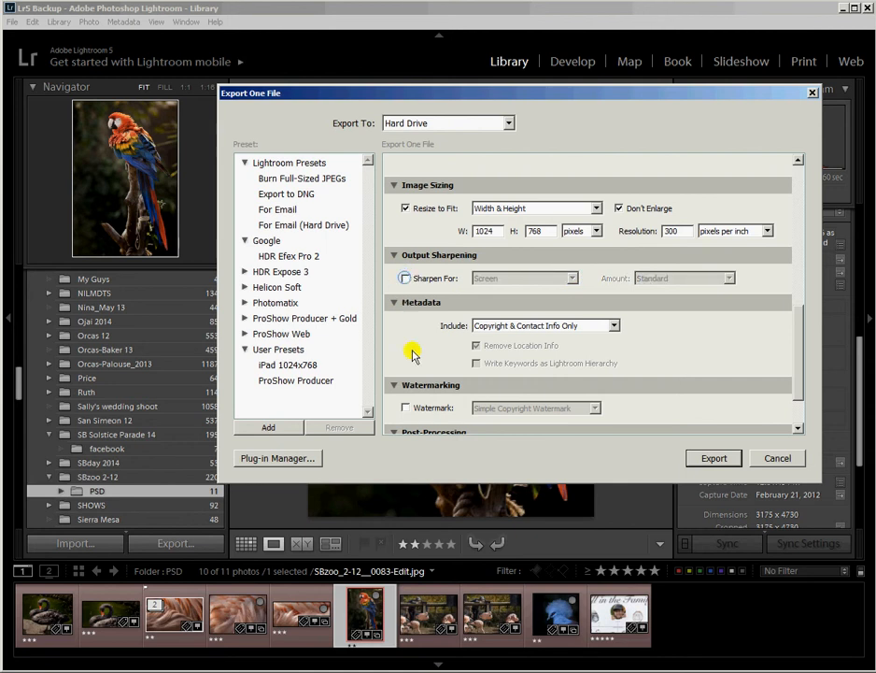
click(614, 326)
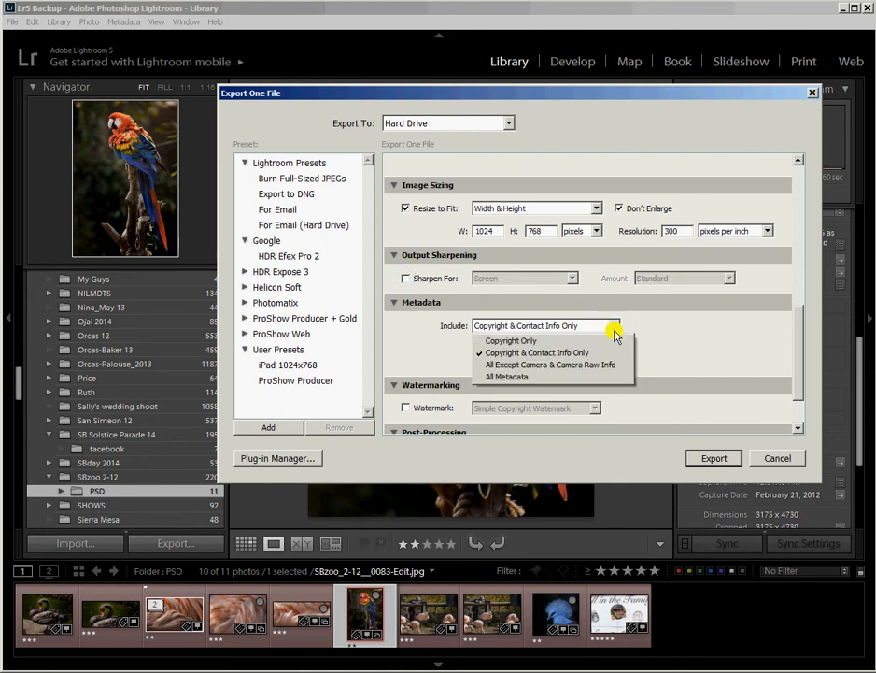
click(588, 340)
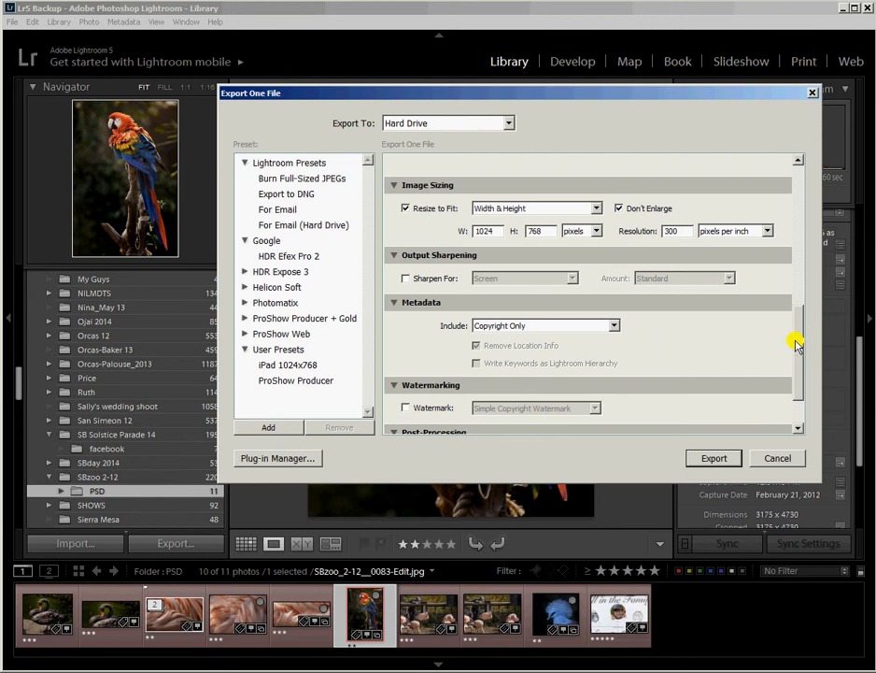
drag(794, 344, 790, 374)
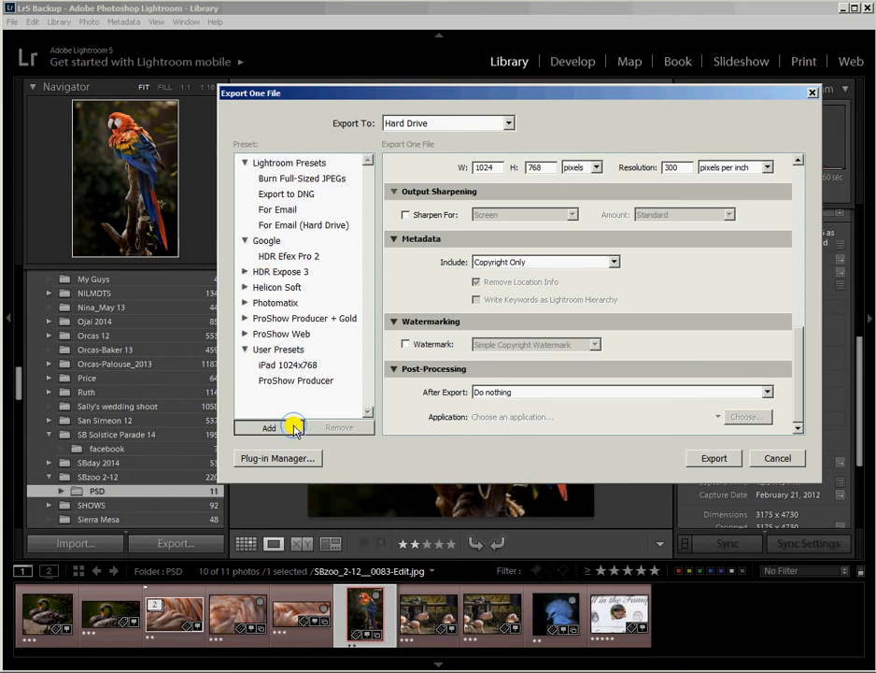
Step: Add a User Presets entry named 'VCCC entries' holding the configured export settings
click(292, 427)
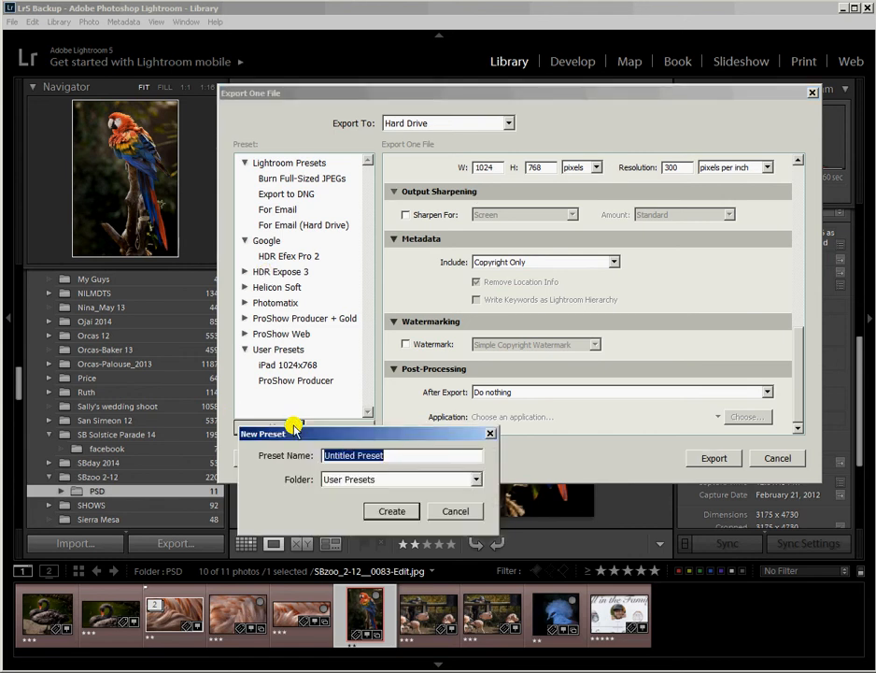
text(VCC)
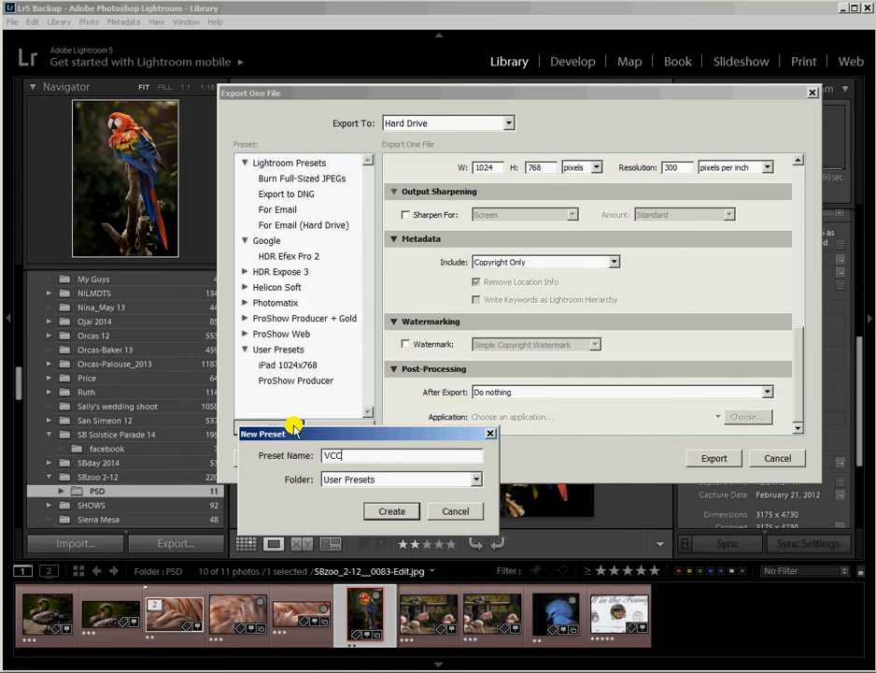
text(C entries)
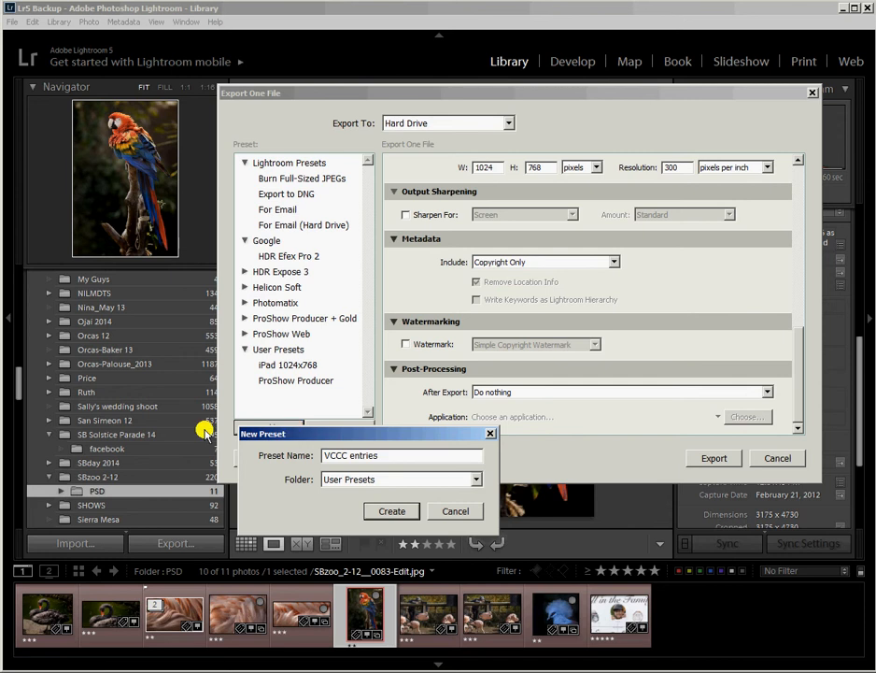
click(392, 512)
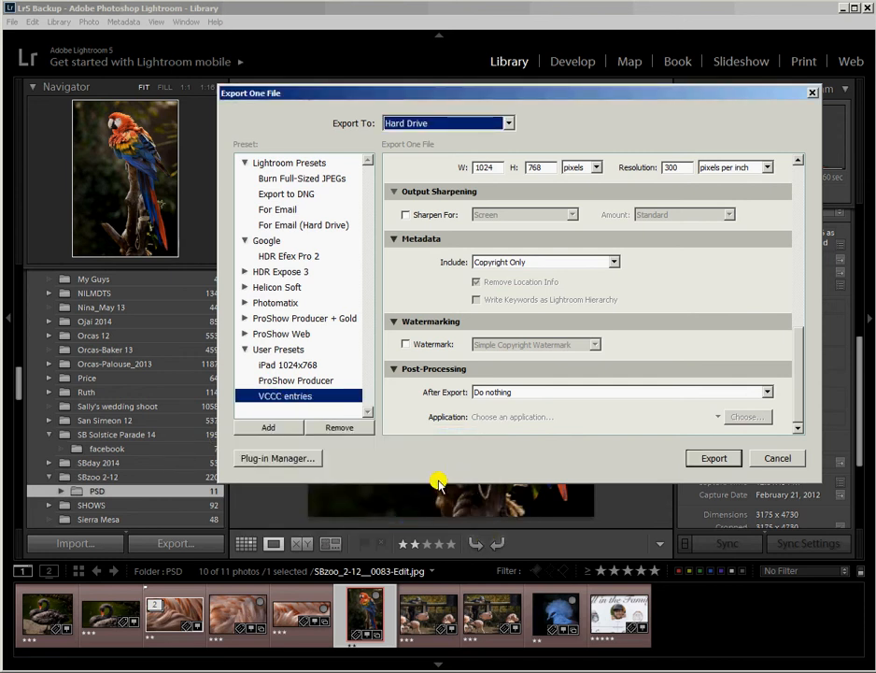
Step: Export the macaw, check it in entries 2014, then select the Leo Carrillo_ 2-14 silhouette photo
click(713, 457)
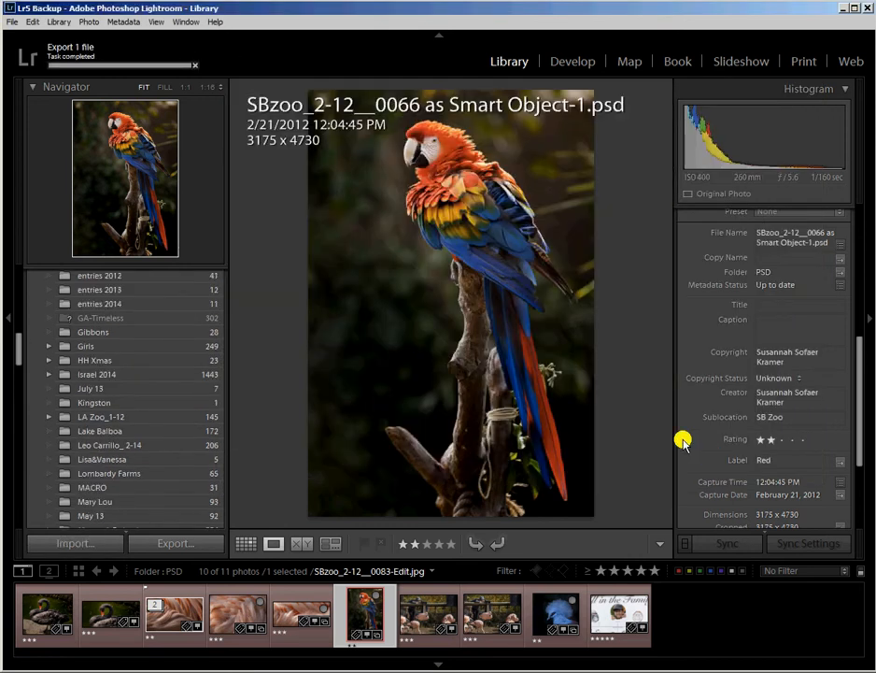
click(122, 304)
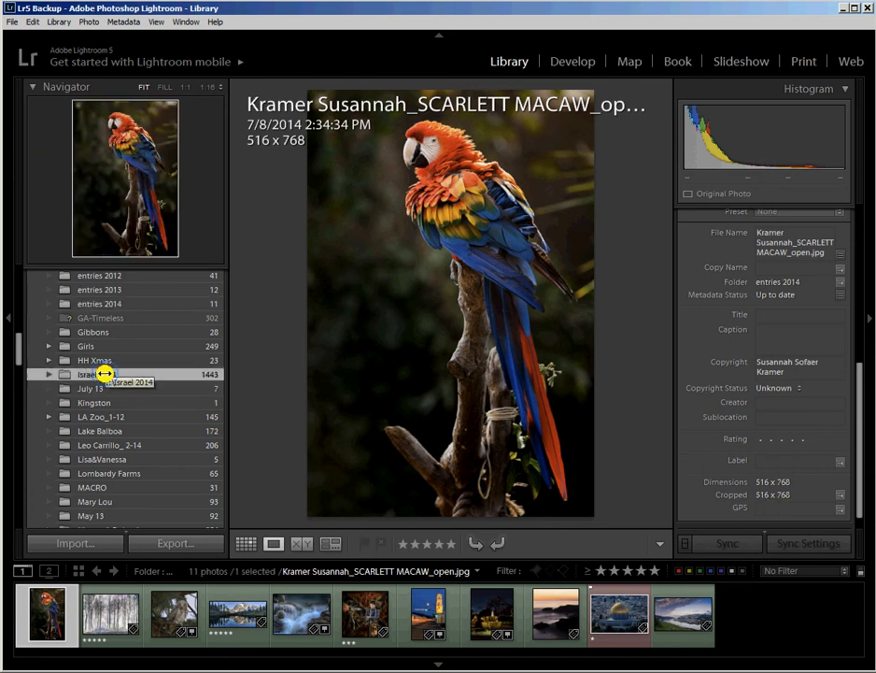
click(105, 374)
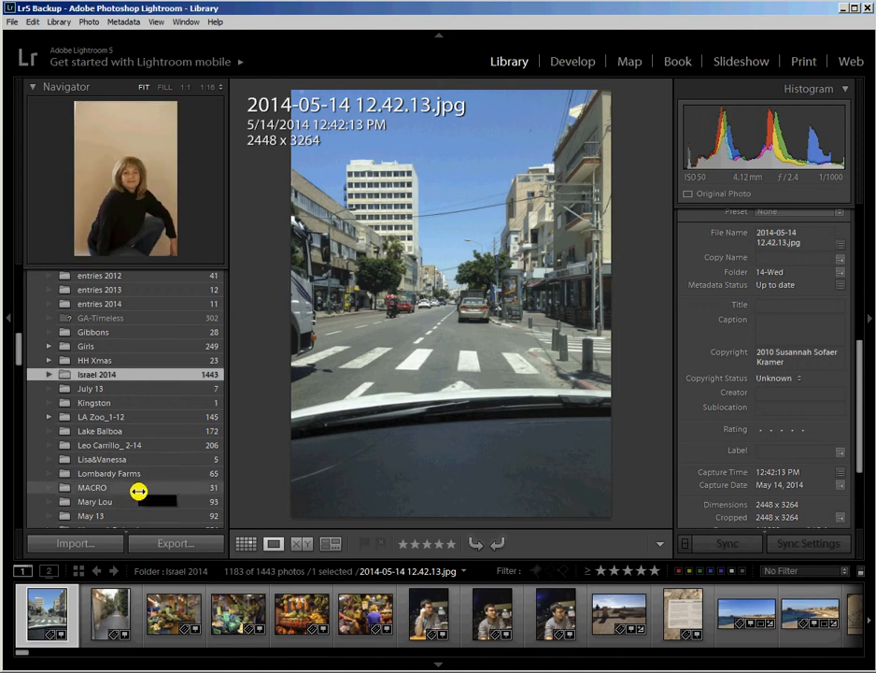
click(96, 446)
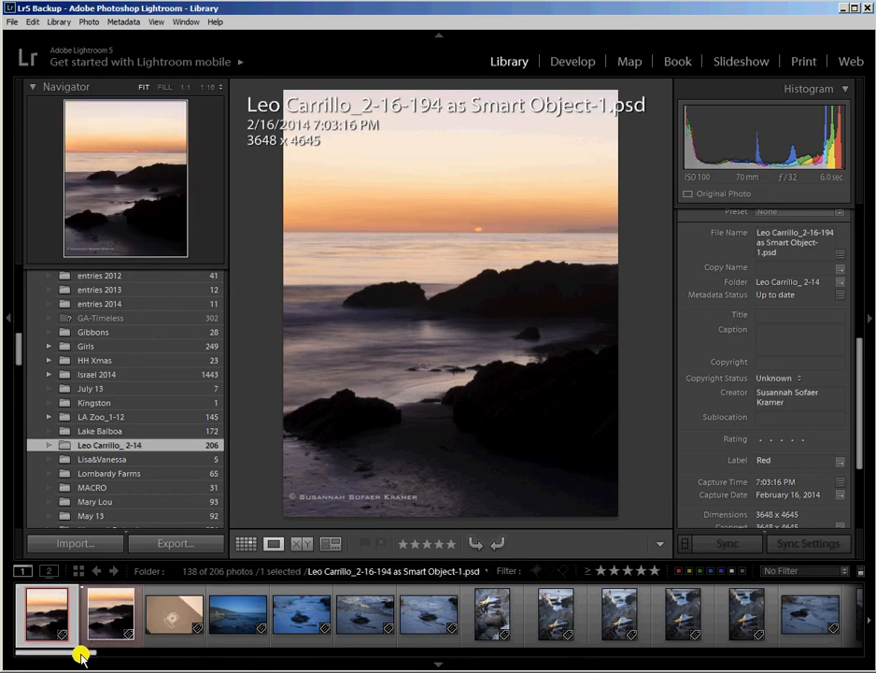
drag(82, 654, 234, 656)
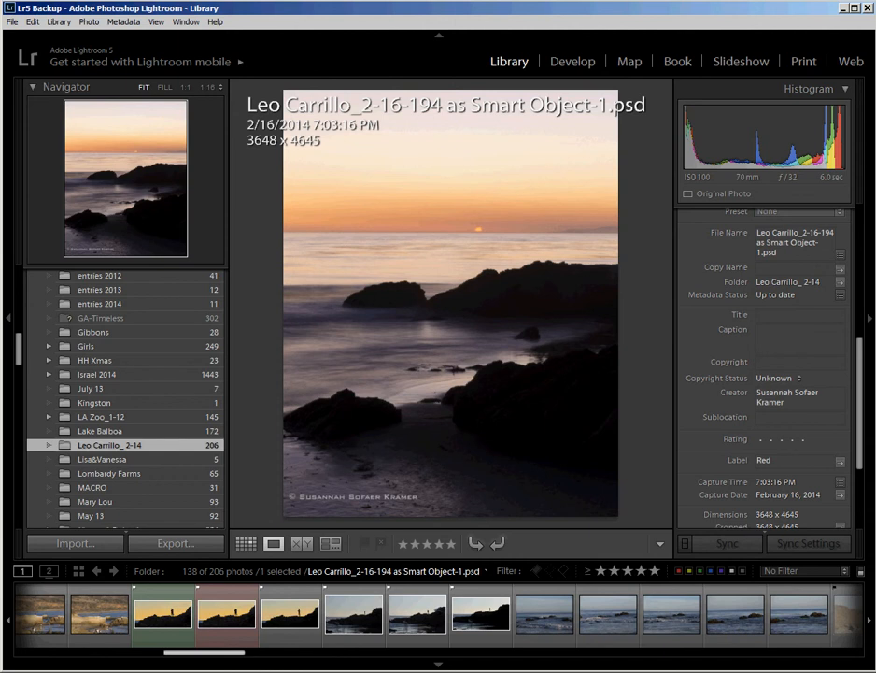
click(231, 618)
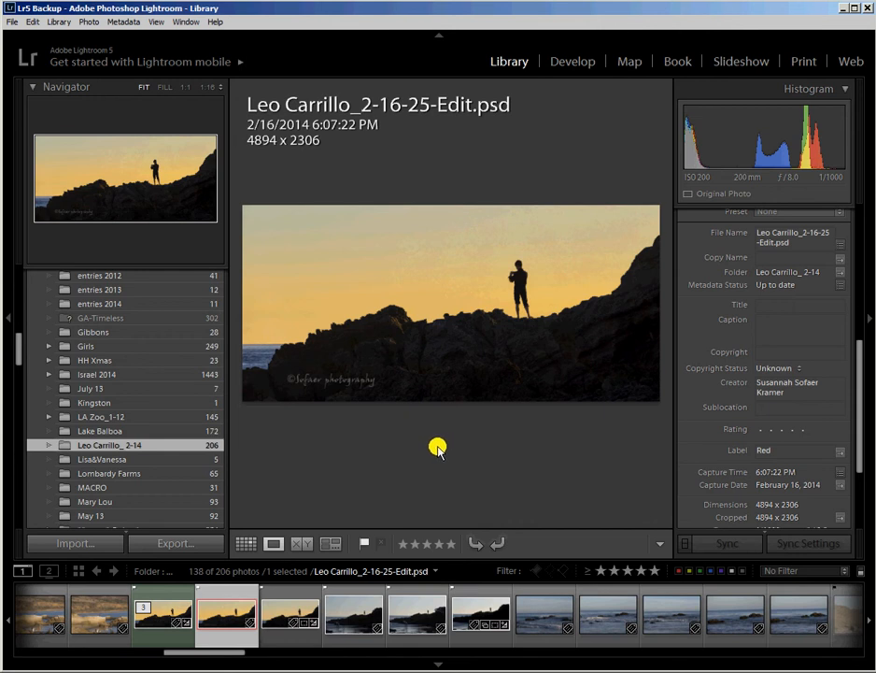
Step: Open the silhouette's export settings and change the custom file name's SCARLETT MACAW to LEO CARRILLO
click(165, 545)
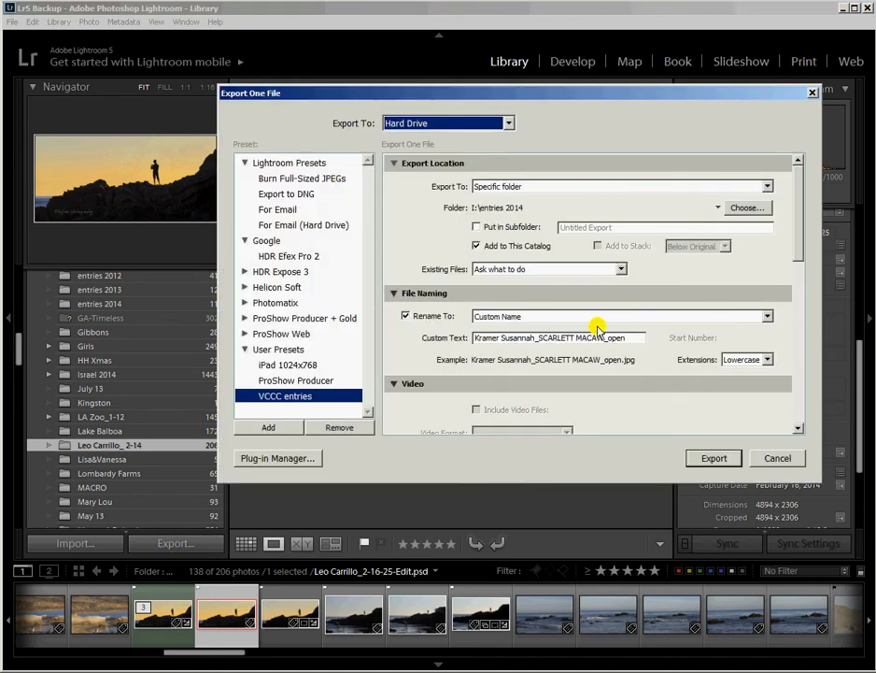
click(539, 337)
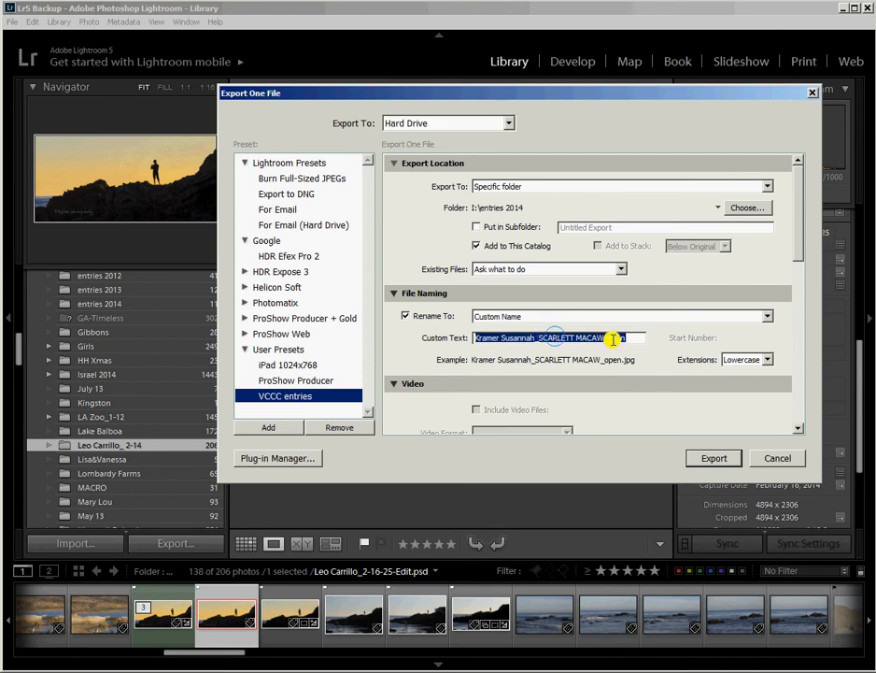
drag(606, 339, 537, 330)
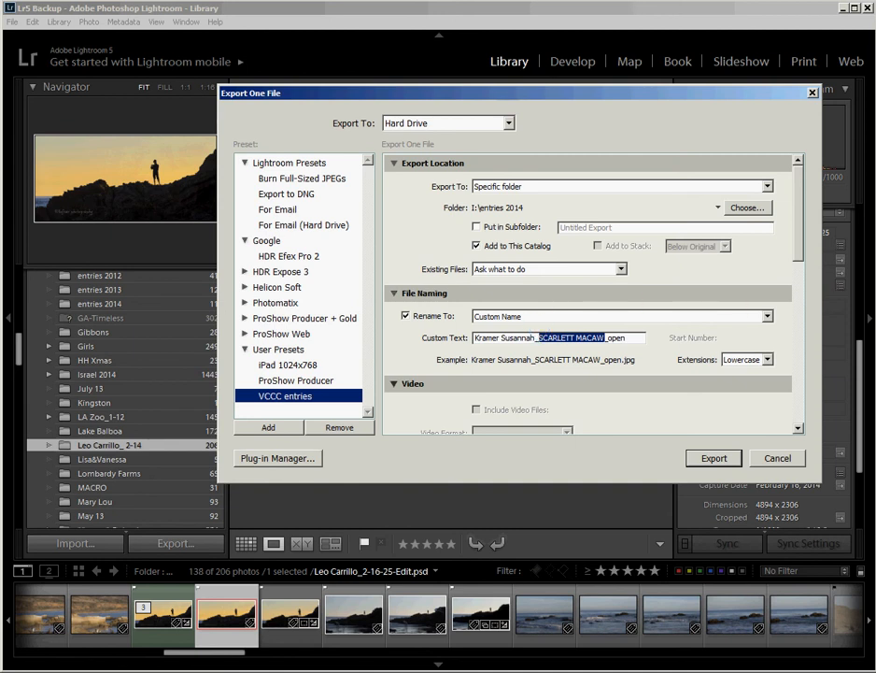
text(Le)
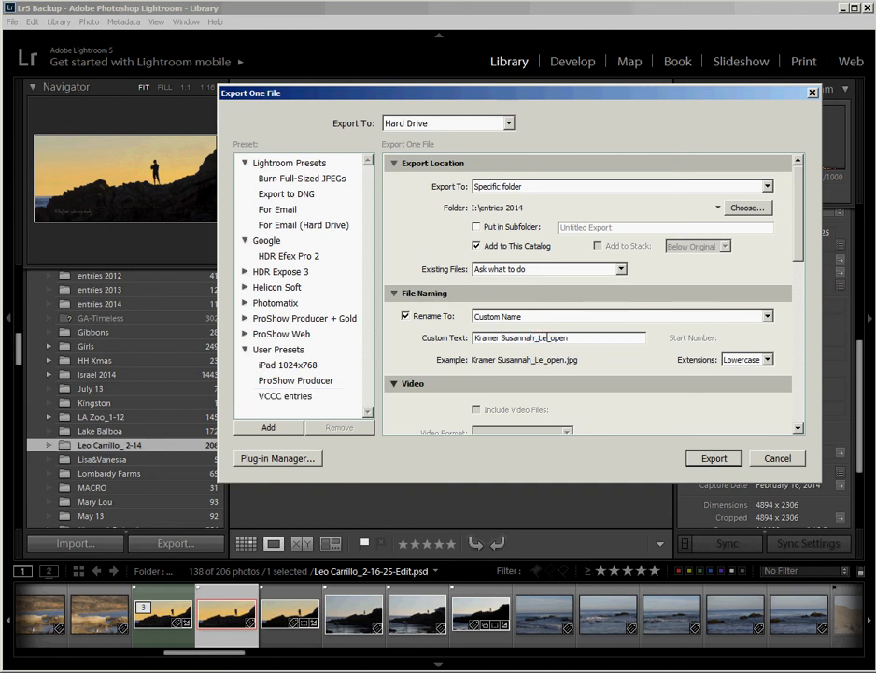
text(o Carillo)
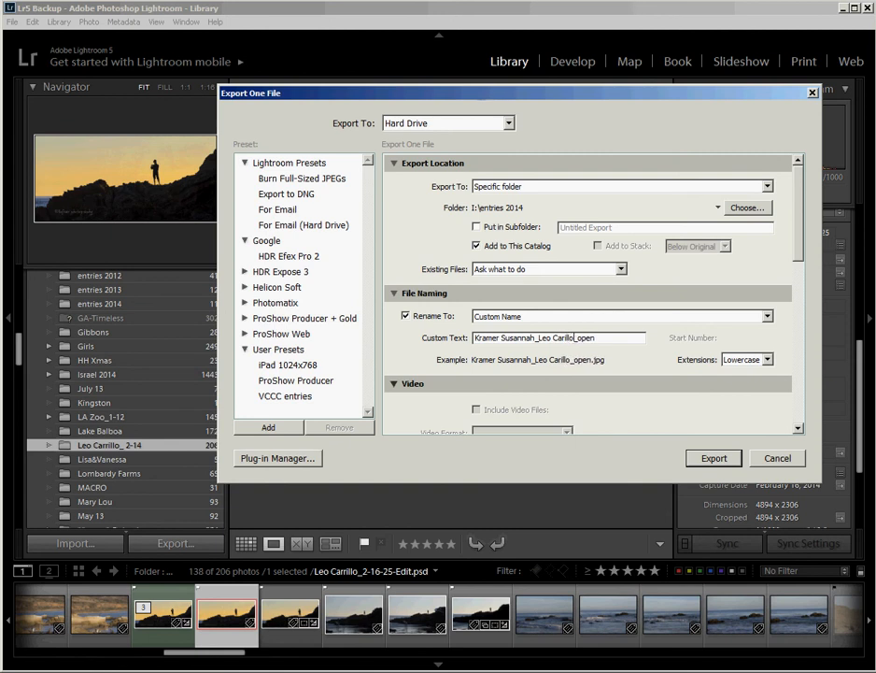
key(BackSpace)
key(BackSpace)
key(BackSpace)
key(BackSpace)
key(BackSpace)
key(BackSpace)
key(BackSpace)
key(BackSpace)
key(BackSpace)
key(BackSpace)
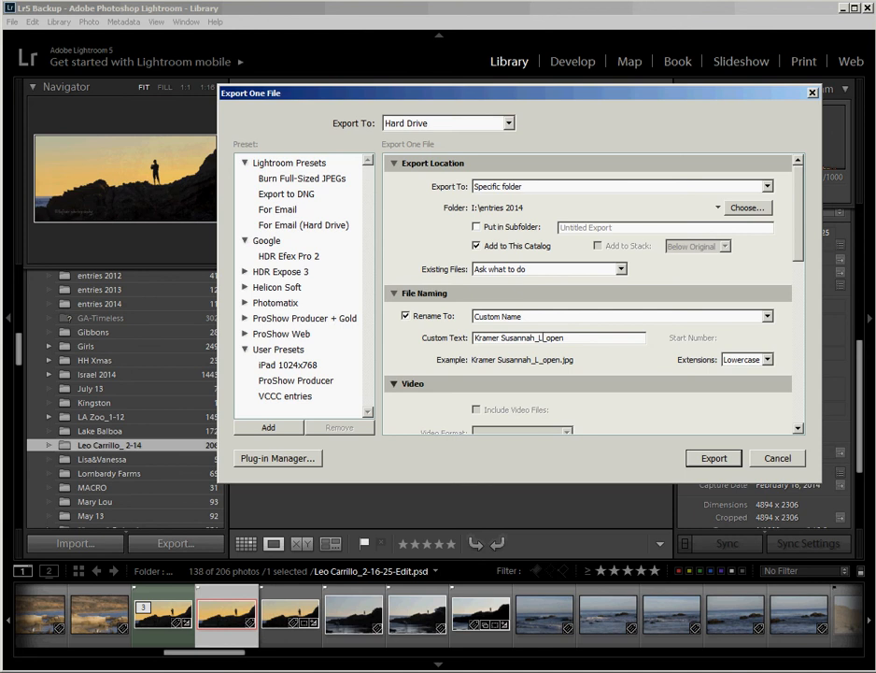
text(EO CARRILLO)
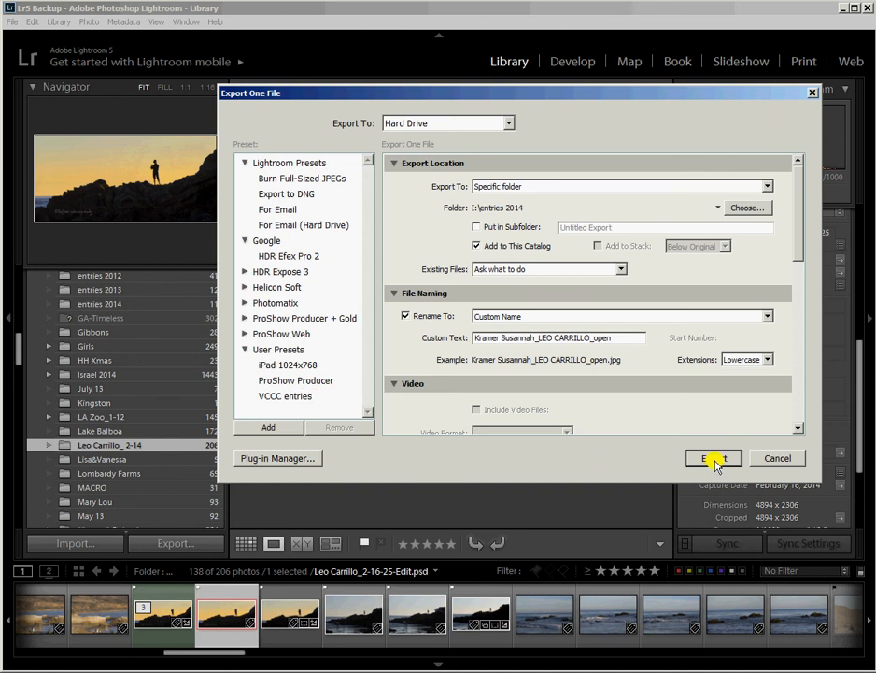
Step: Export the silhouette, then confirm the 1024 × 482 LEO CARRILLO_open.jpg in entries 2014
click(714, 459)
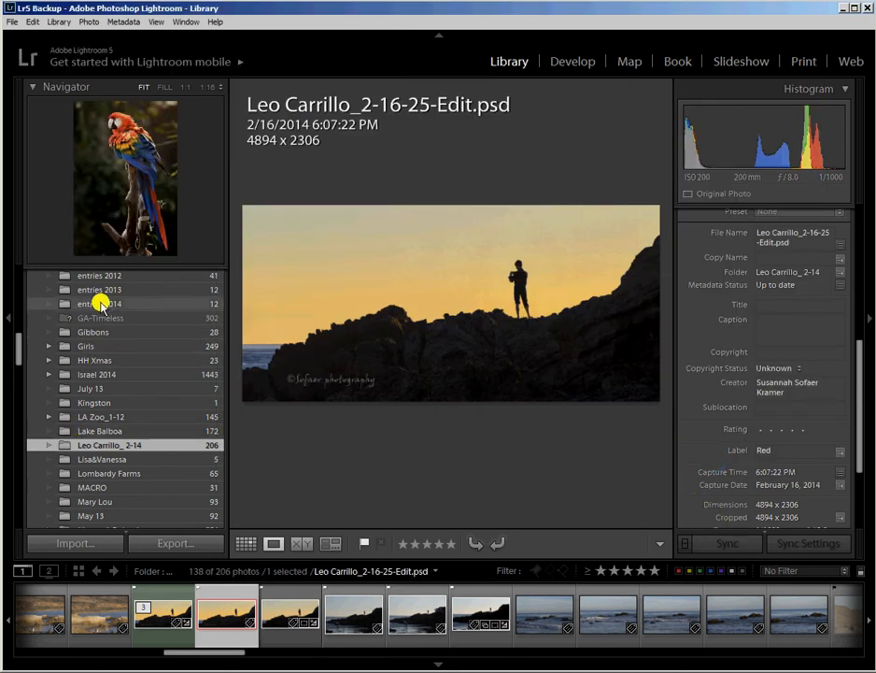
click(100, 303)
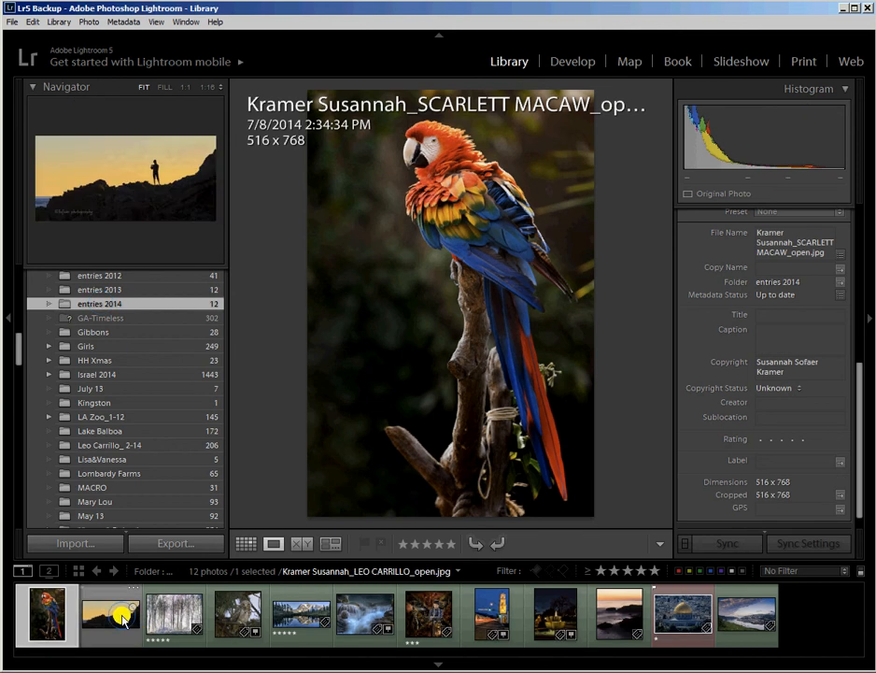
click(123, 619)
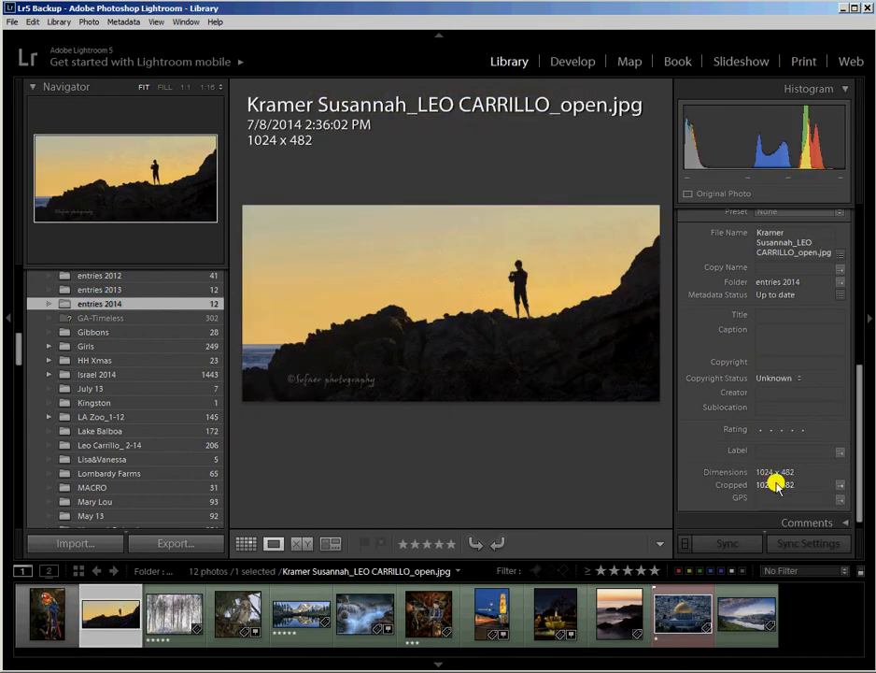